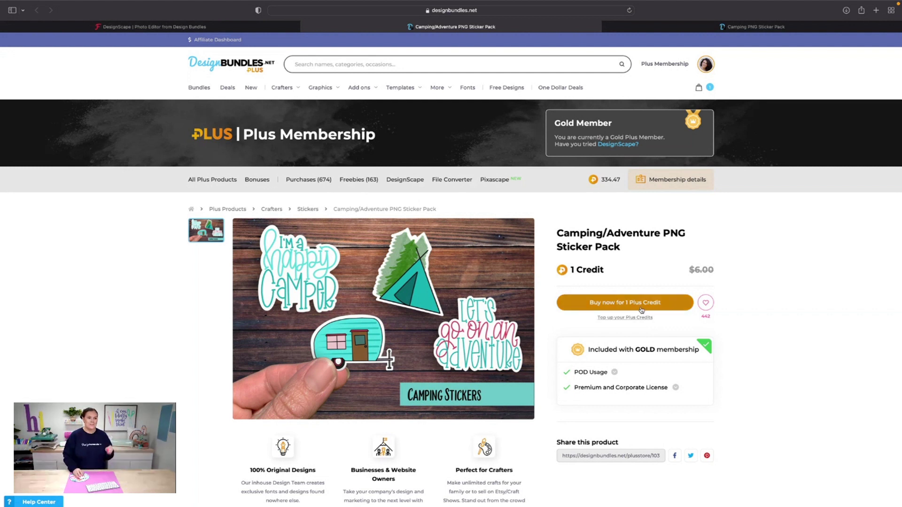
Buy the Camping/Adventure PNG Sticker Pack for 1 Plus Credit and download VA Camping Stickers.zip
left_click(617, 309)
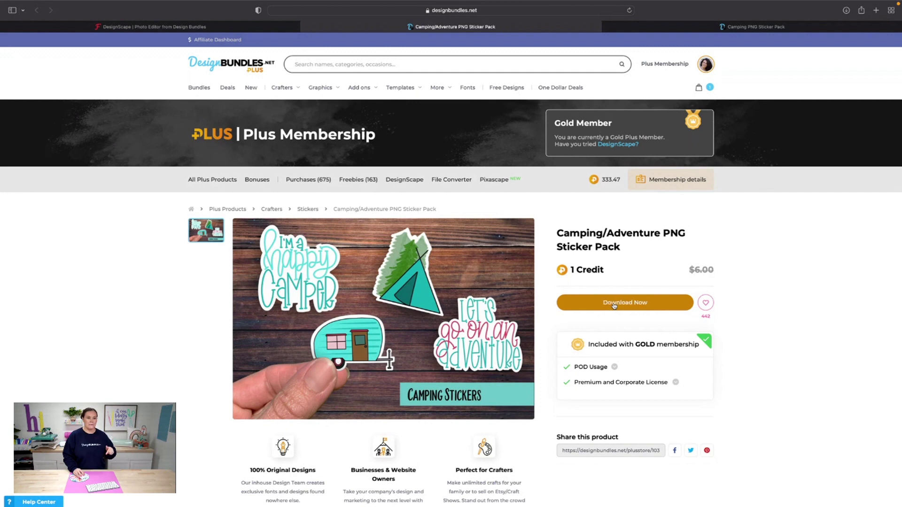
left_click(614, 303)
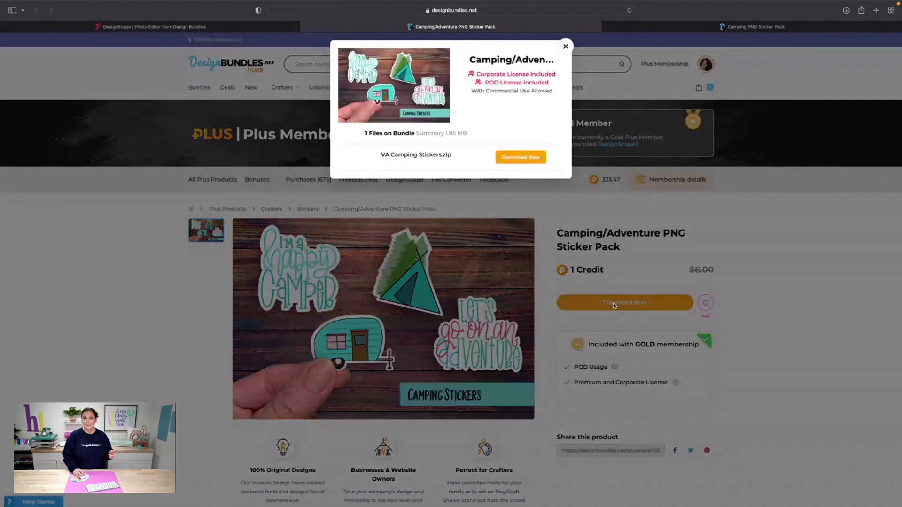
left_click(524, 160)
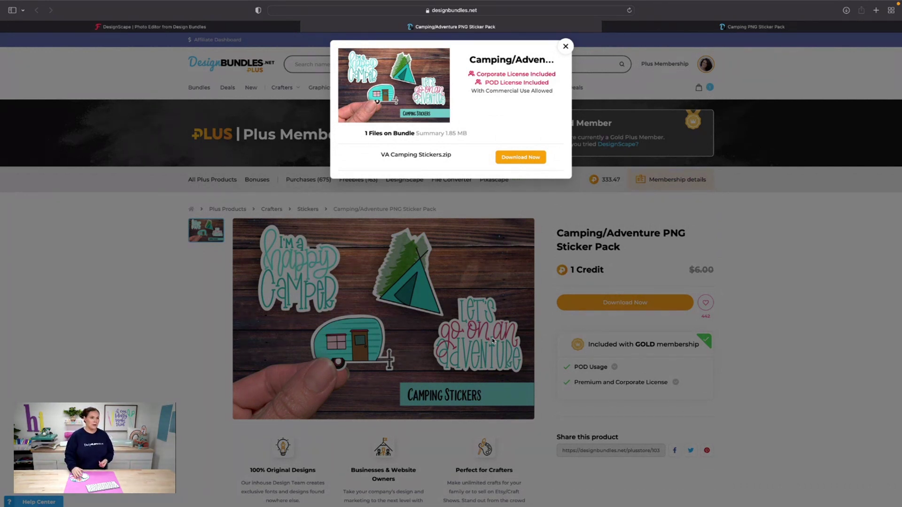
left_click(565, 46)
Download VA Camping.zip again from the Camping PNG Sticker Pack page and check the browser's downloads list
left_click(770, 28)
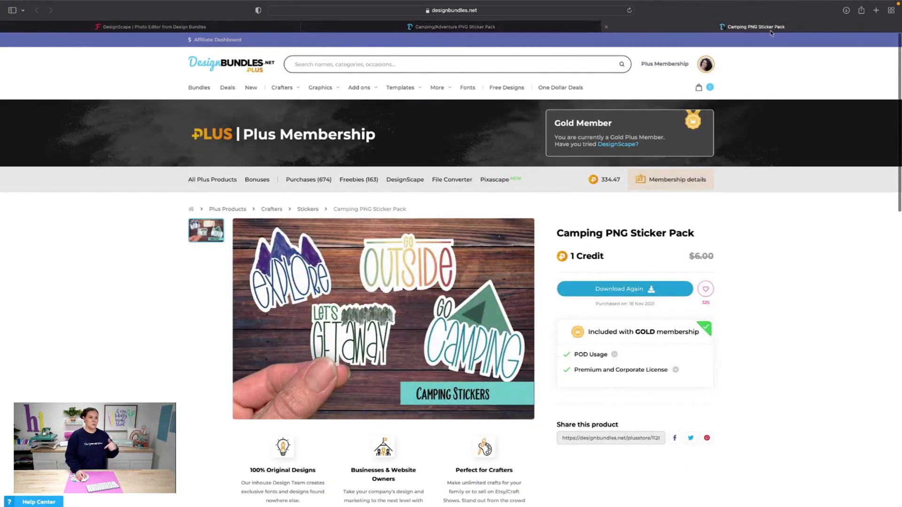
left_click(637, 294)
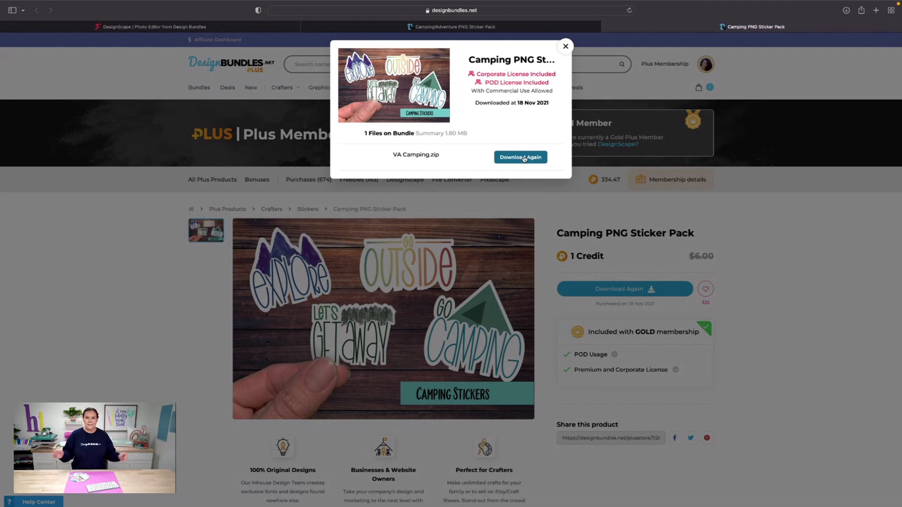
left_click(524, 159)
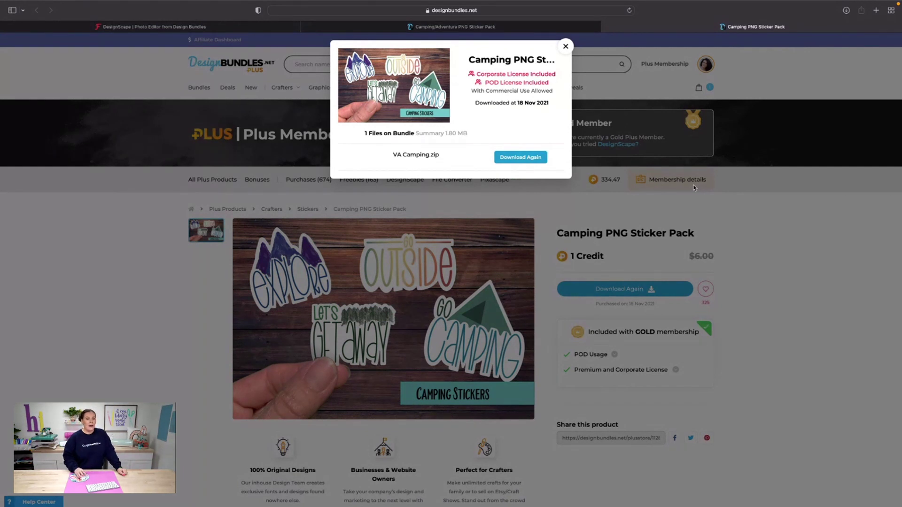
left_click(846, 10)
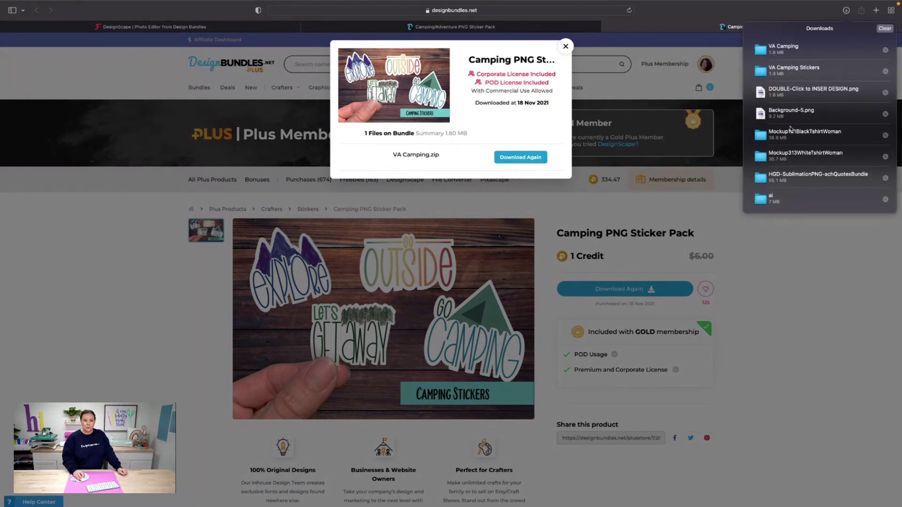
left_click(805, 283)
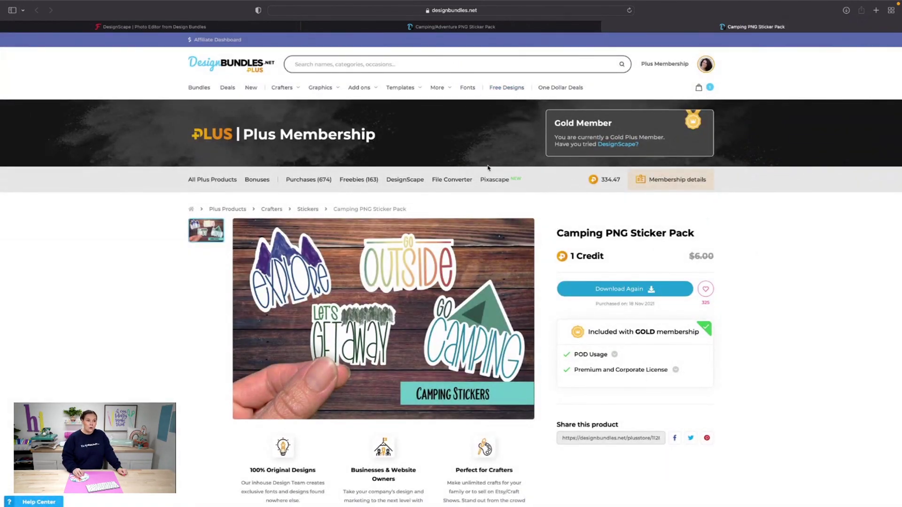
Go to the DesignScape page of Design Bundles and launch the DesignScape editor from it
left_click(414, 183)
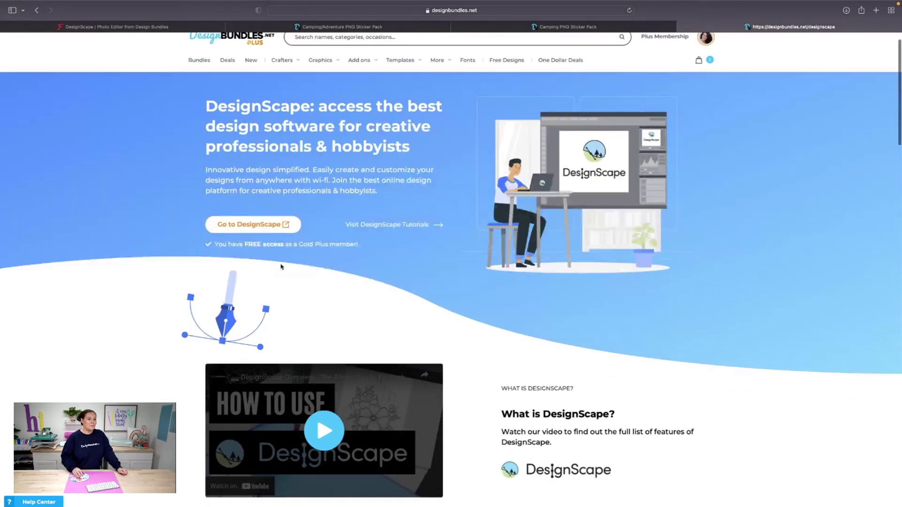
scroll(389, 340, "down", 2)
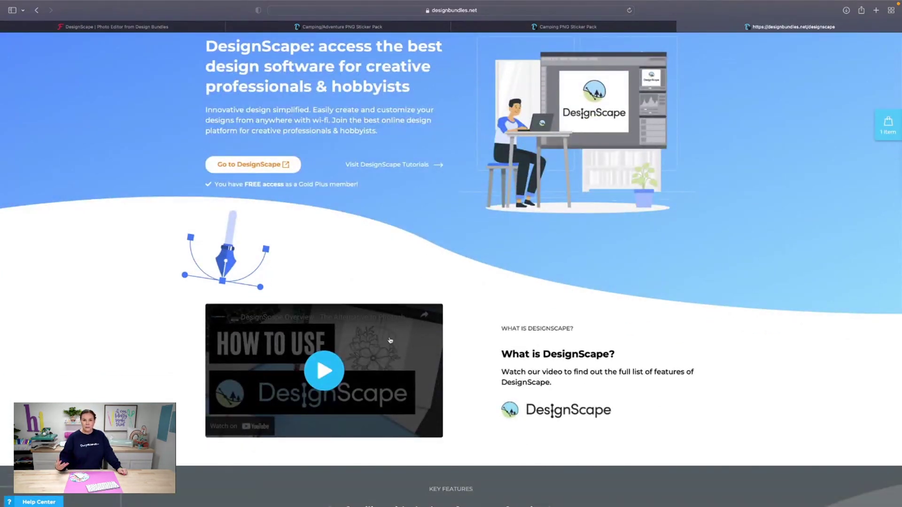
scroll(390, 340, "up", 1)
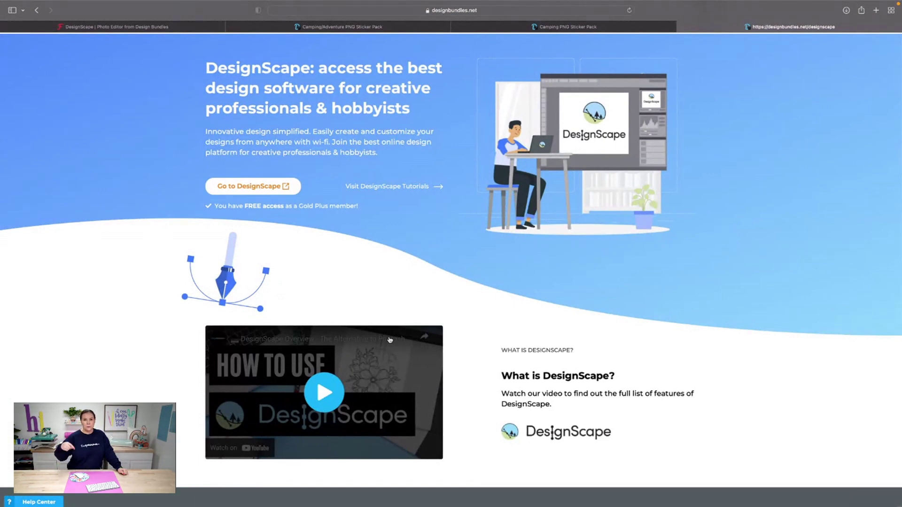
left_click(228, 189)
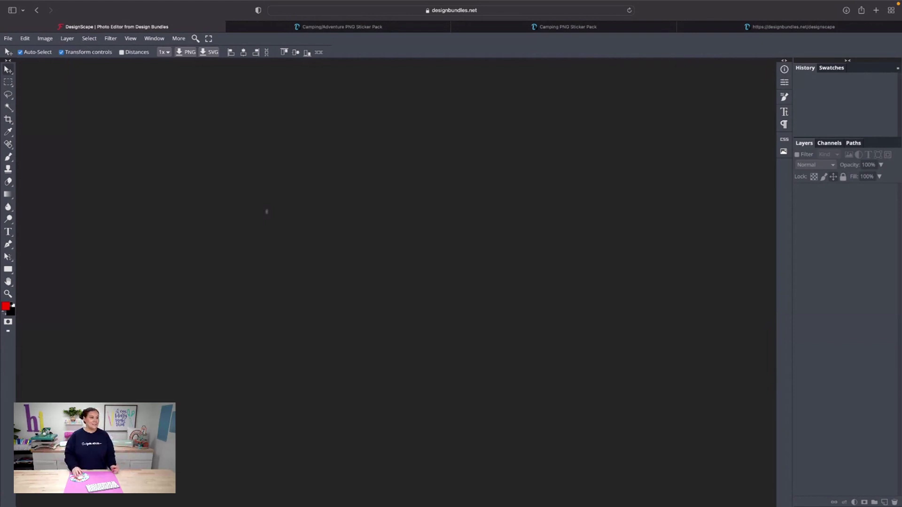
Create a new project from the Letter print preset, 8.5 x 11 in at 300 DPI, with a transparent background
left_click(8, 39)
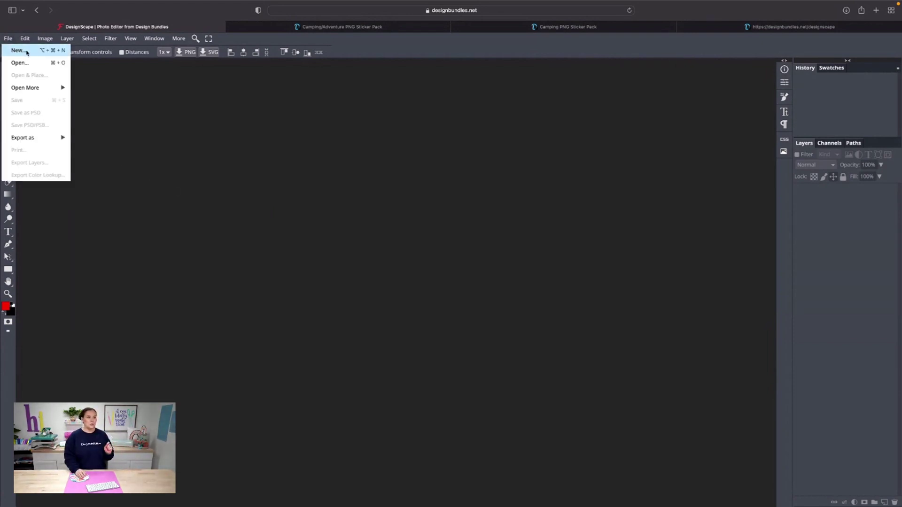
left_click(19, 50)
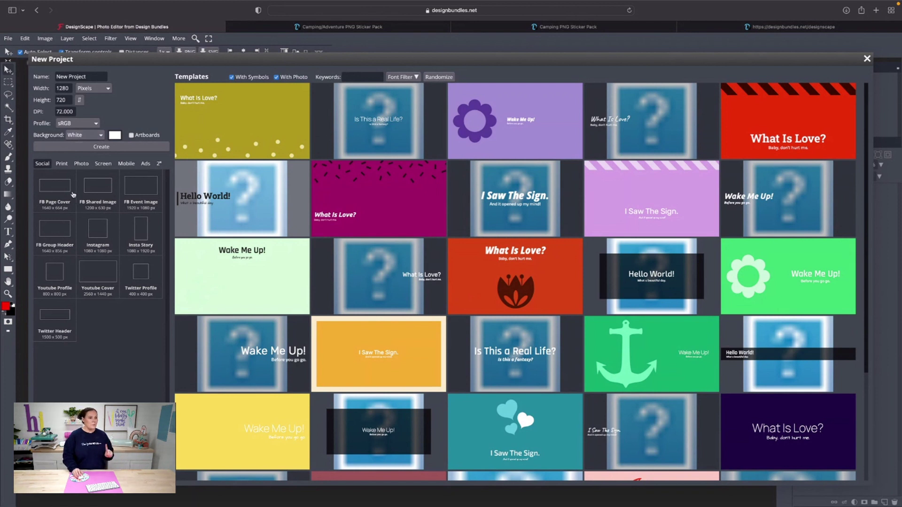
left_click(64, 168)
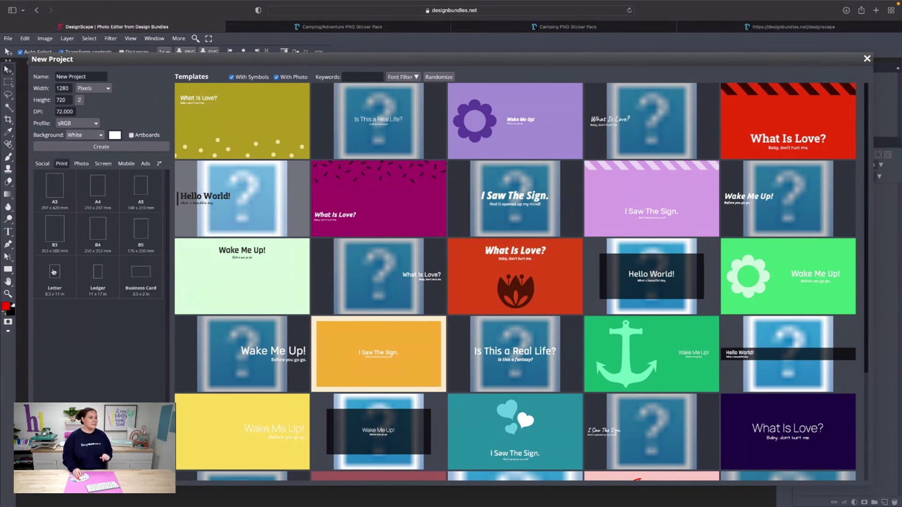
left_click(55, 287)
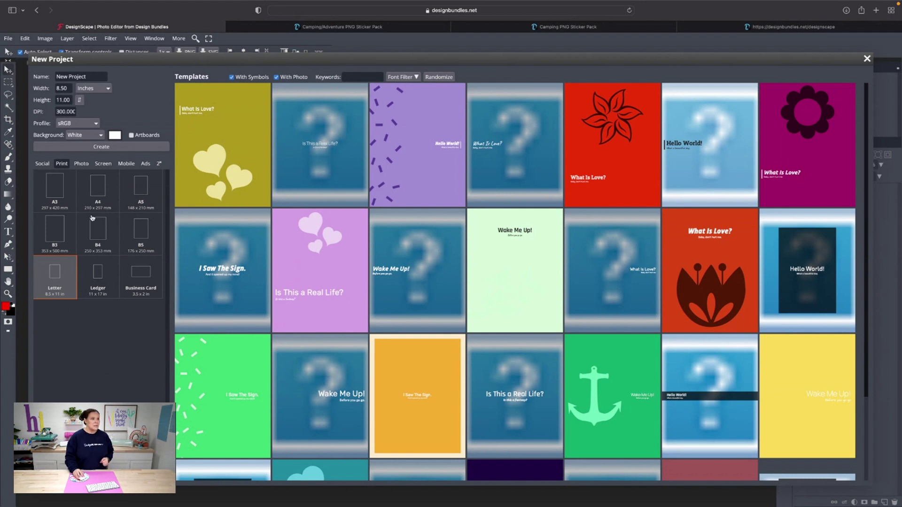
left_click(81, 136)
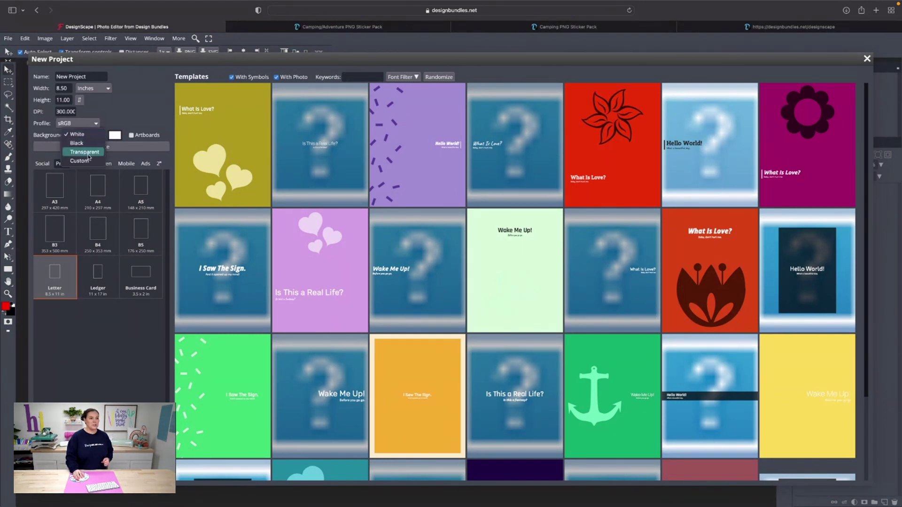
left_click(88, 154)
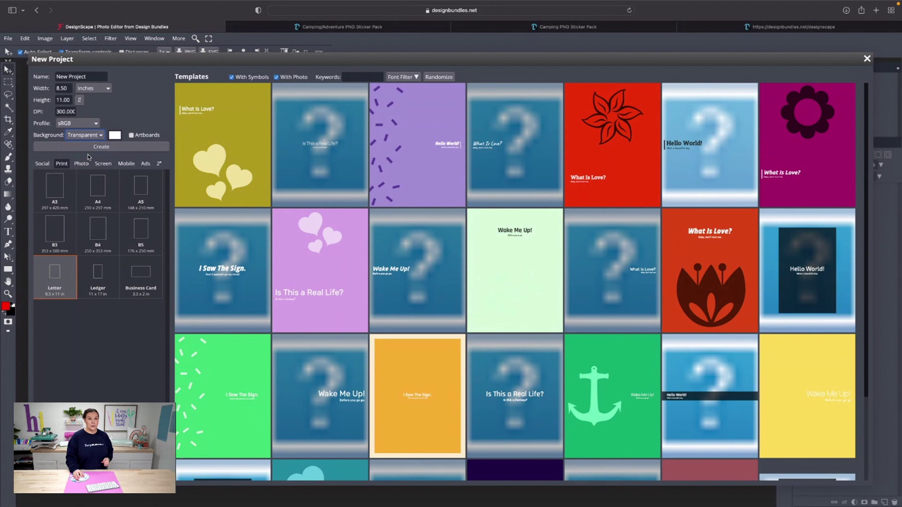
left_click(122, 149)
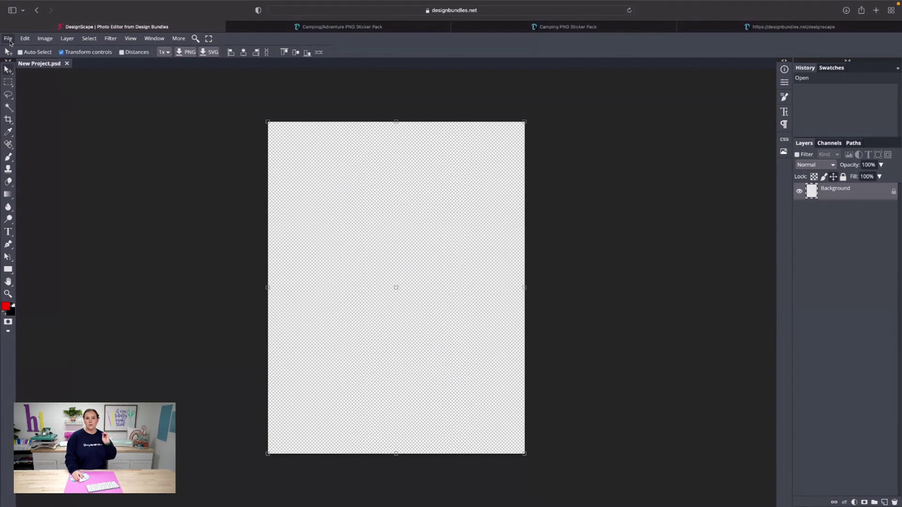
Place the eight recent camping PNGs into the project: adventure, explore, get away, happy camper, outside, both tent files and trailer
key("alt+super+l")
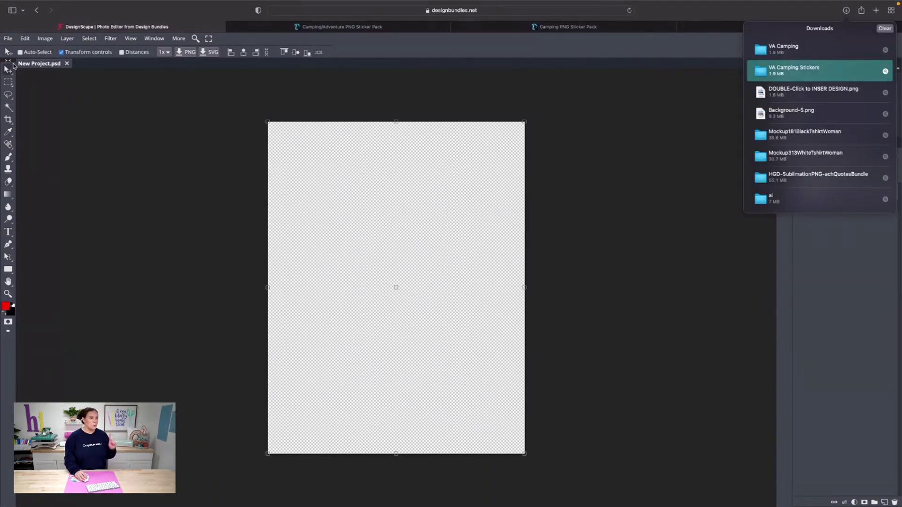
left_click(9, 40)
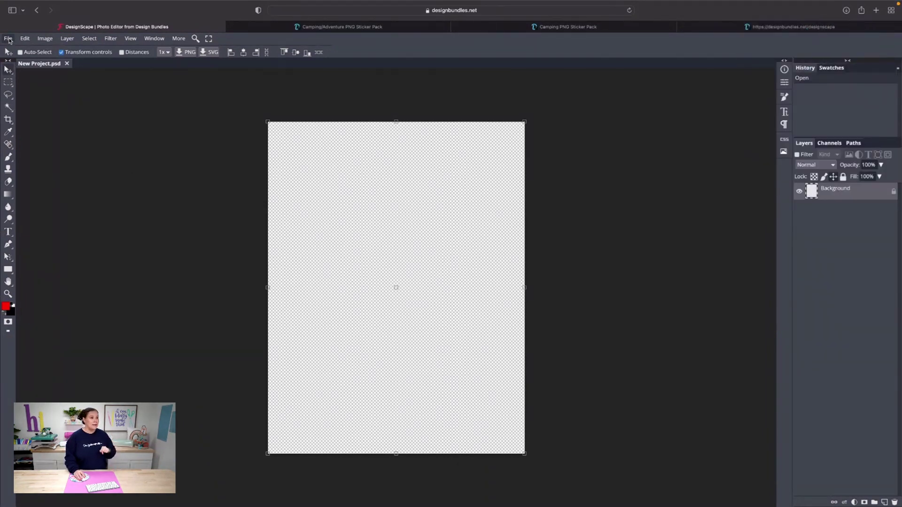
left_click(9, 39)
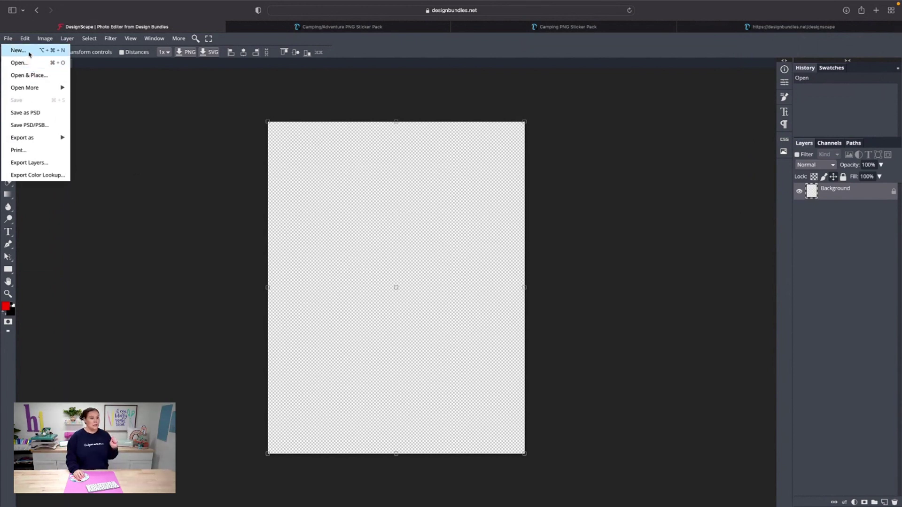
mouse_move(42, 86)
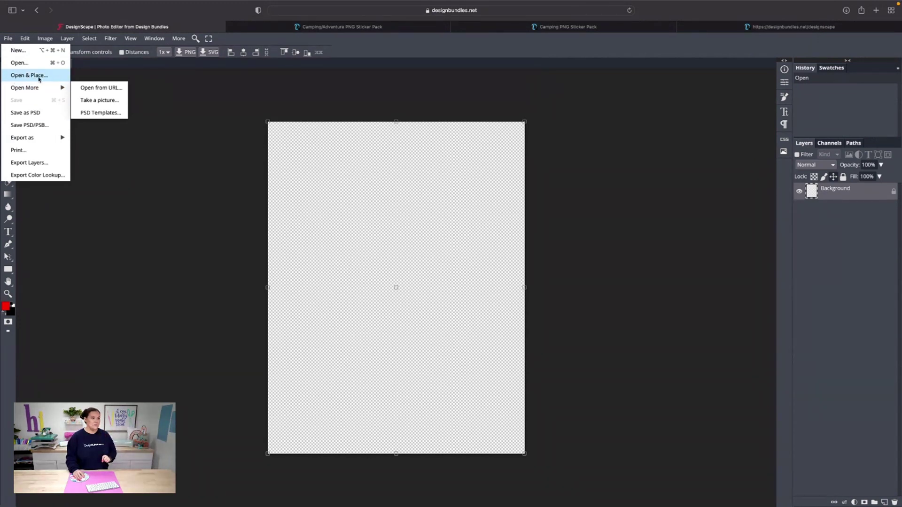
left_click(38, 78)
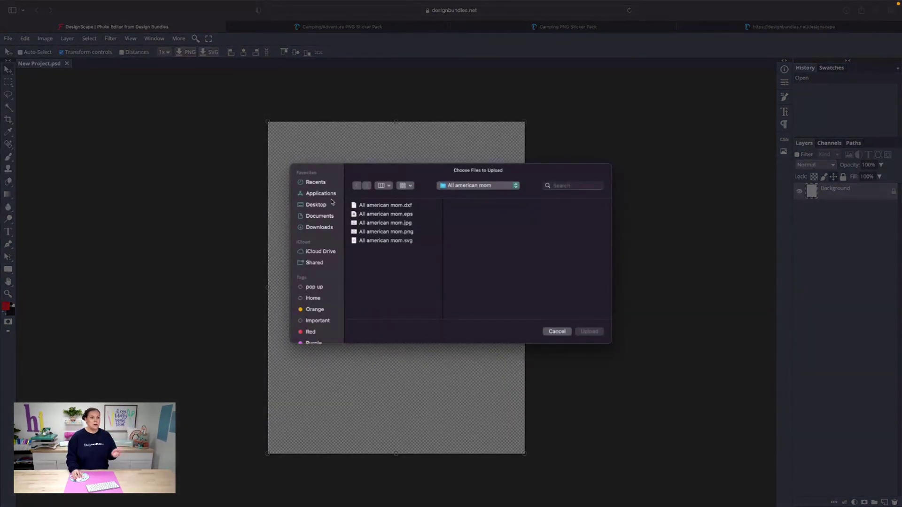
left_click(319, 184)
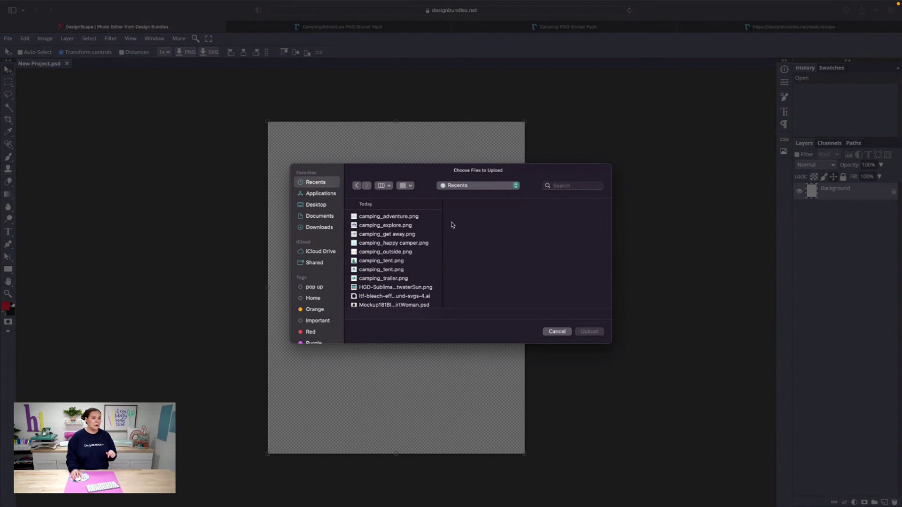
left_click(400, 220)
left_click(400, 226, "shift")
left_click(395, 234, "shift")
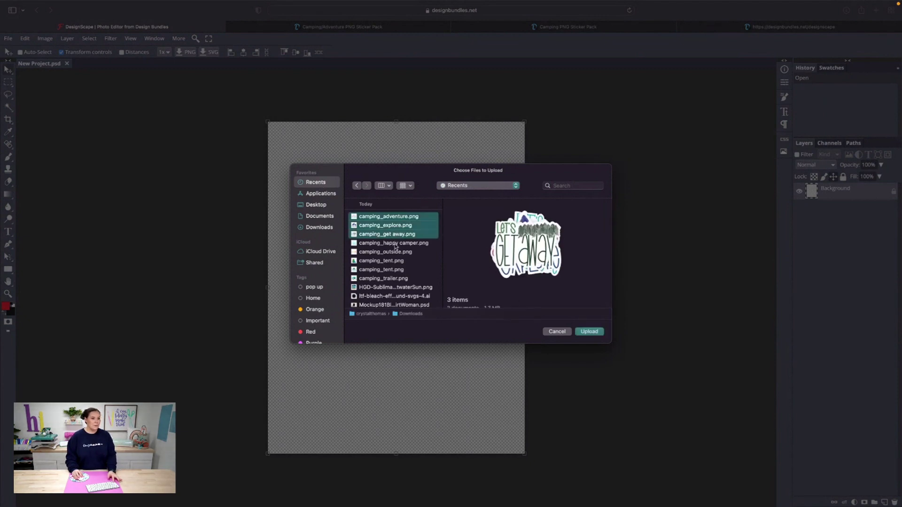
left_click(393, 243, "shift")
left_click(389, 252, "shift")
left_click(387, 262, "shift")
left_click(387, 270, "shift")
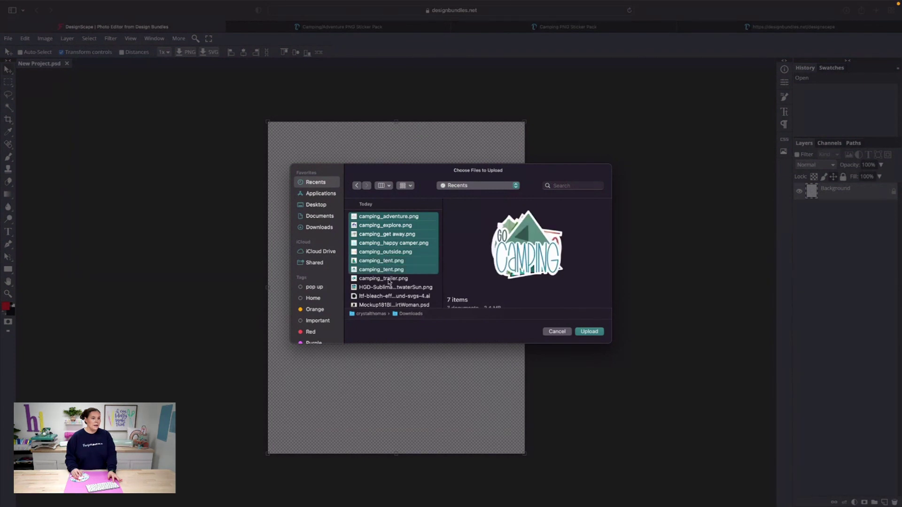
left_click(389, 281, "shift")
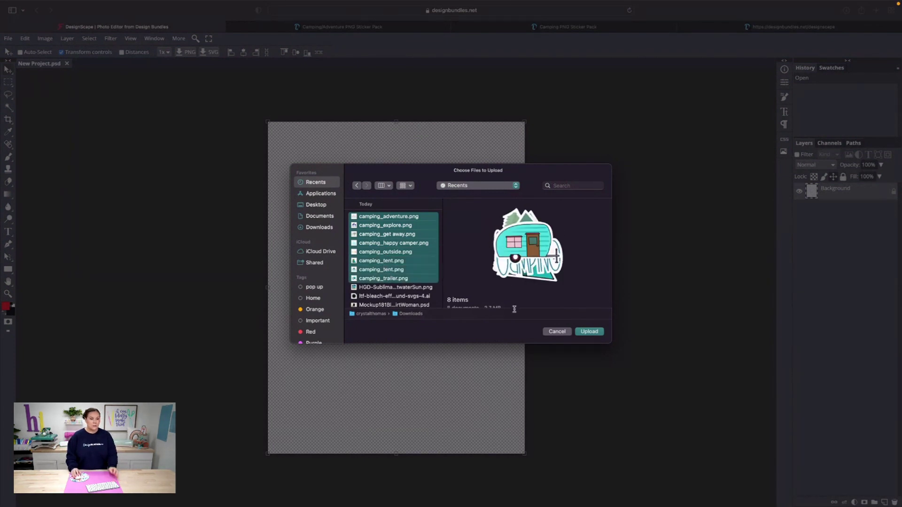
left_click(590, 332)
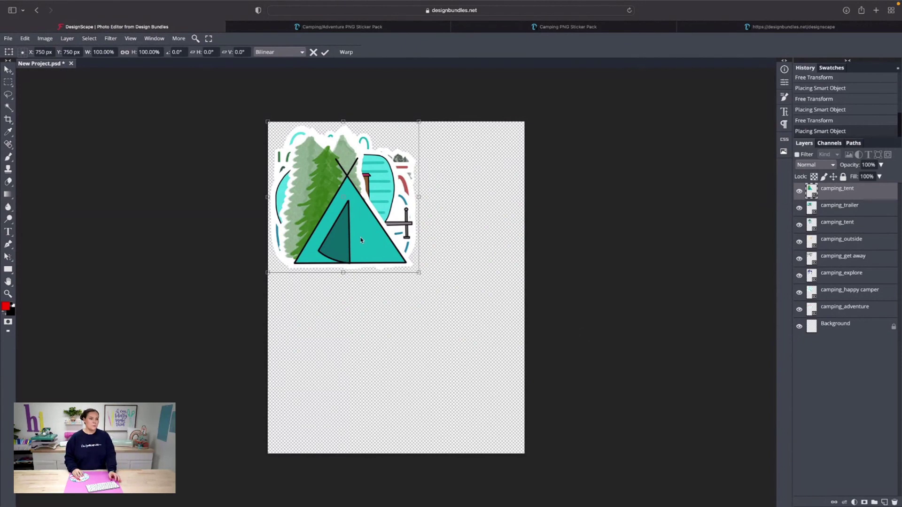
Scale the teal tent sticker with trees to about 37% and place it in the page's lower part, right of centre
left_click_drag(360, 237, 415, 346)
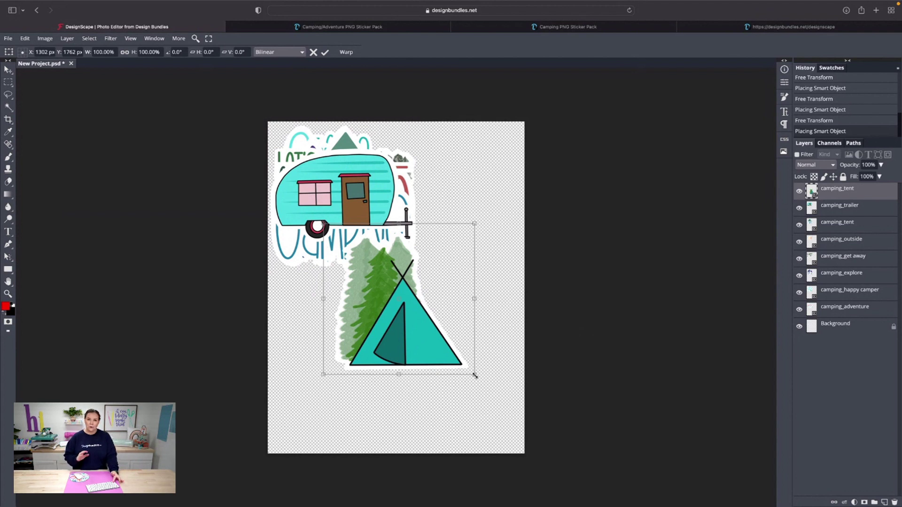
left_click_drag(474, 375, 490, 468)
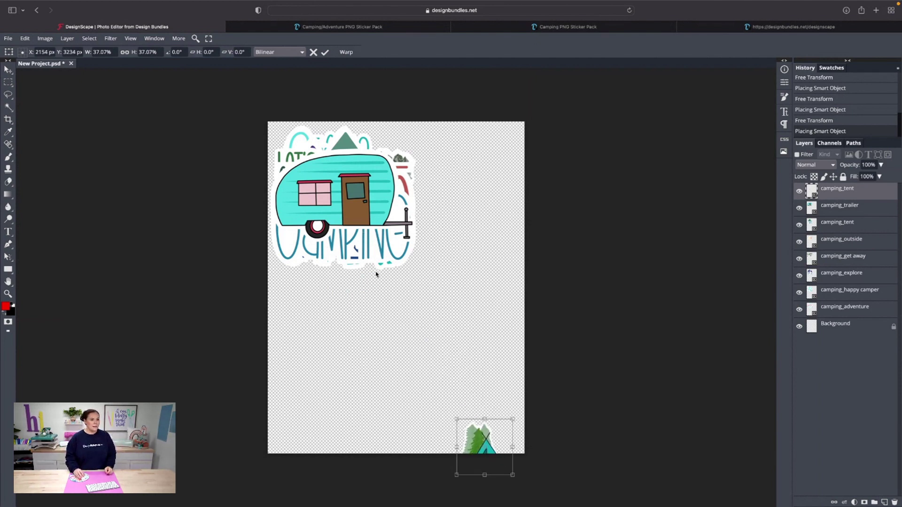
left_click_drag(376, 274, 374, 219)
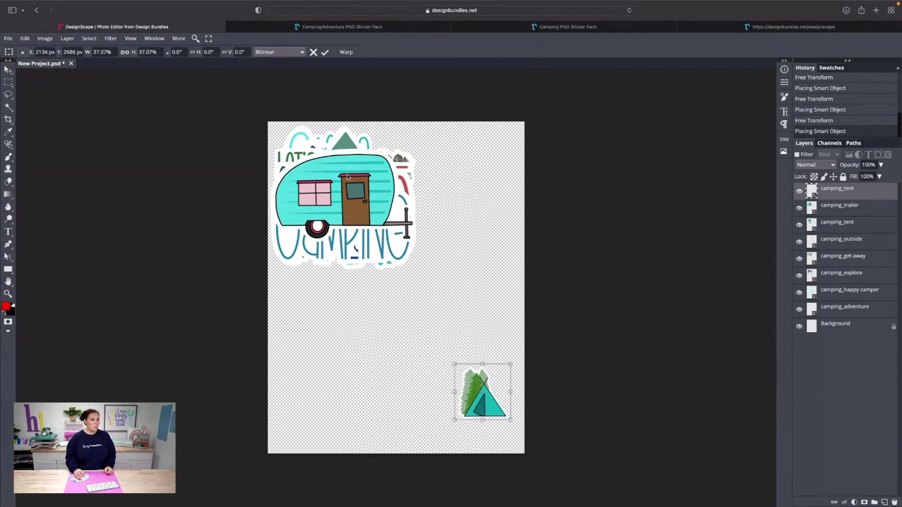
left_click_drag(347, 177, 336, 196)
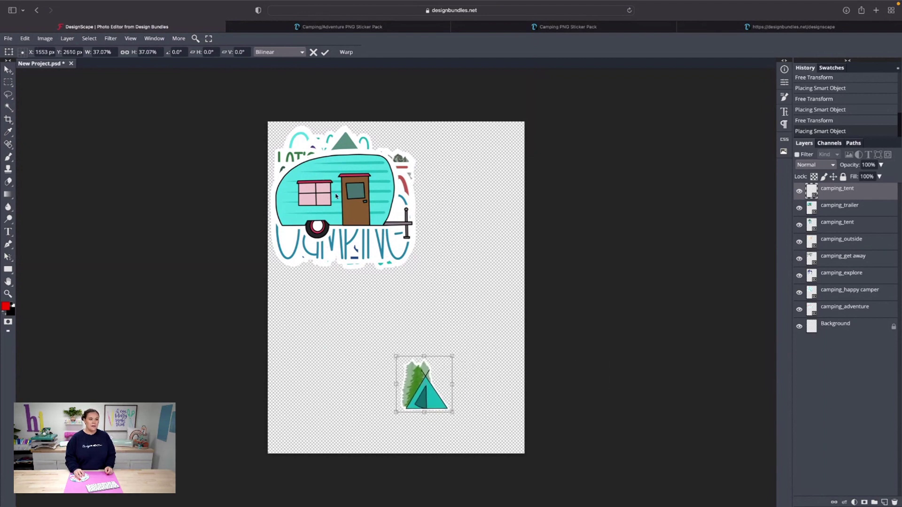
Scale the trailer sticker to about 57% and place it in the page's lower left area, beside the teal tent
left_click(832, 213)
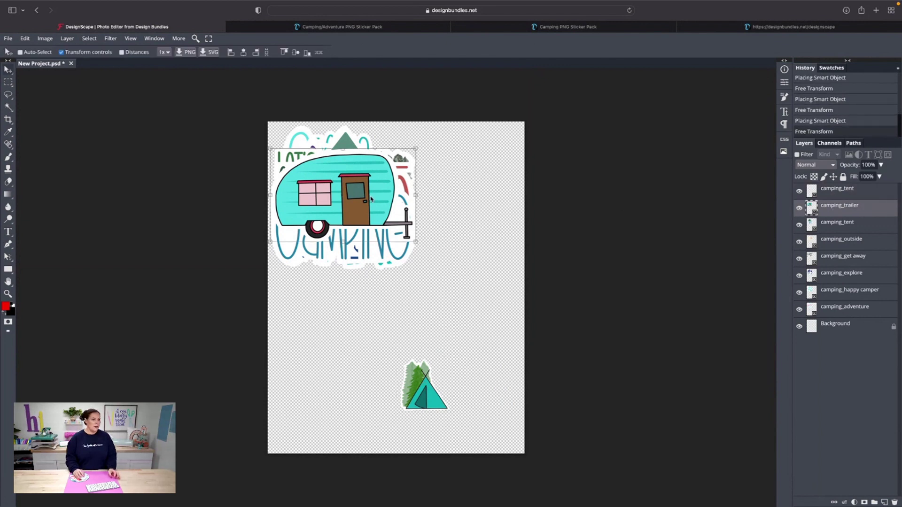
left_click_drag(371, 199, 416, 300)
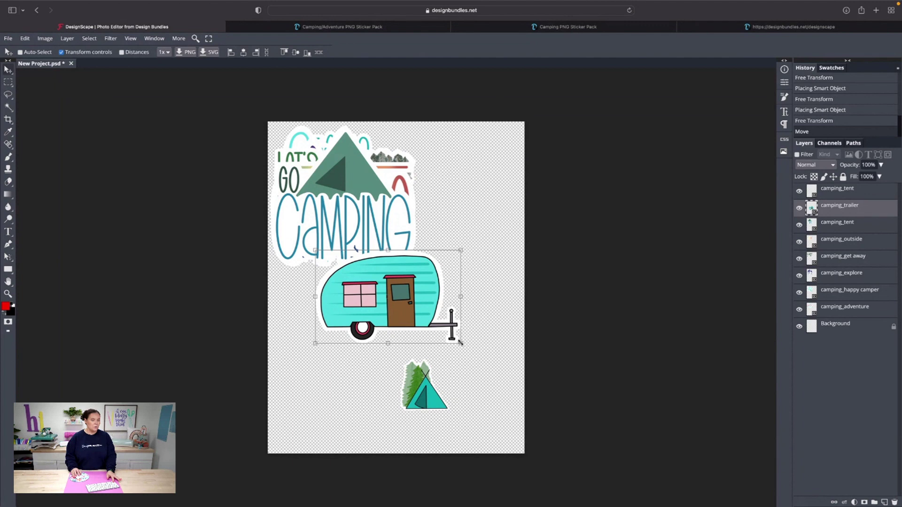
left_click_drag(461, 344, 387, 310)
left_click_drag(348, 267, 346, 355)
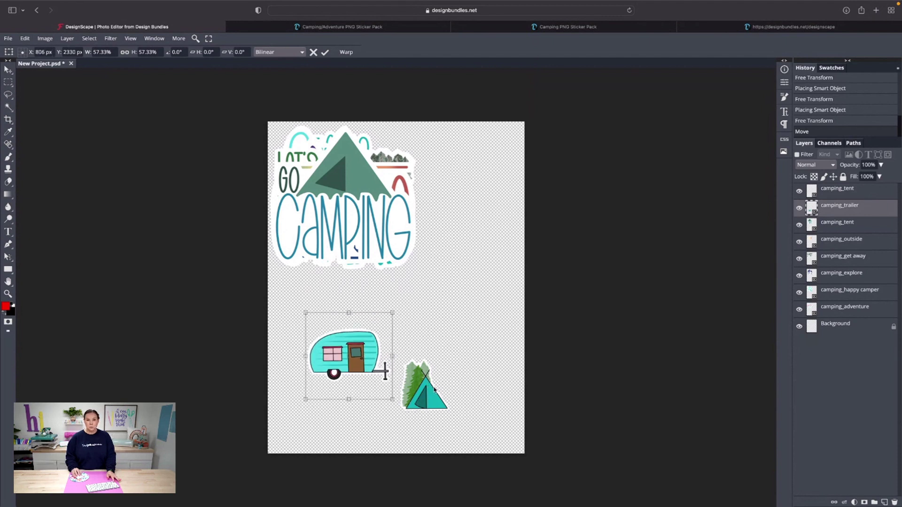
Shrink the Go Camping, Go Outside, Get Away, Explore and Happy Camper stickers and spread them across the page's centre and right side
left_click(834, 224)
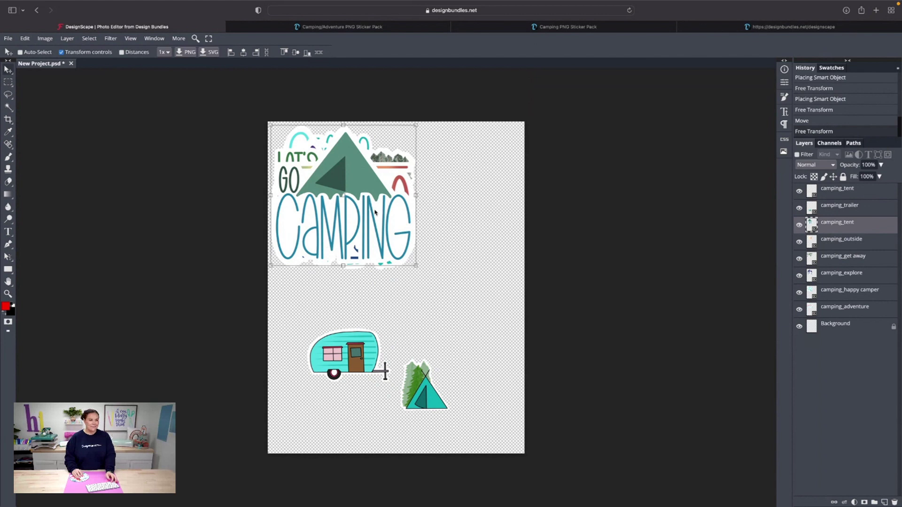
left_click_drag(370, 205, 458, 216)
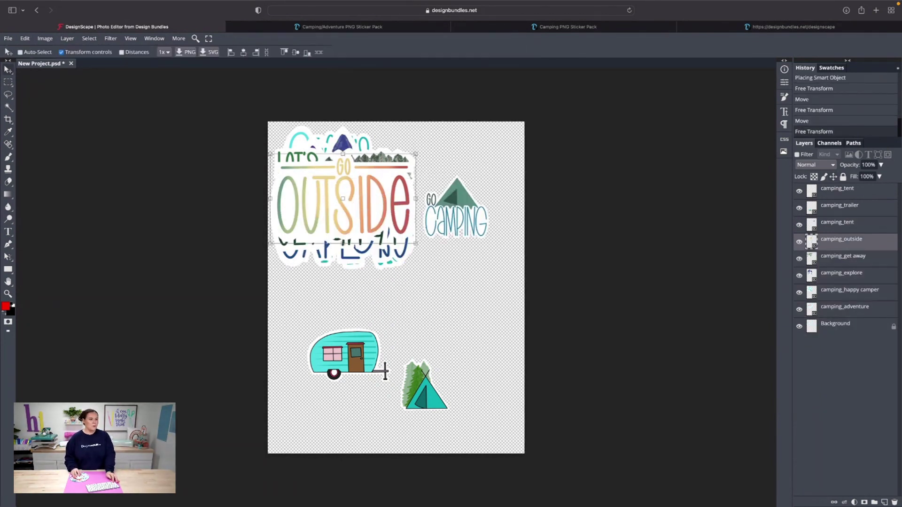
left_click_drag(343, 202, 462, 395)
left_click(849, 289)
Scale the Let's Go on an Adventure sticker to about 57% and place it in the page's upper left area
left_click(844, 307)
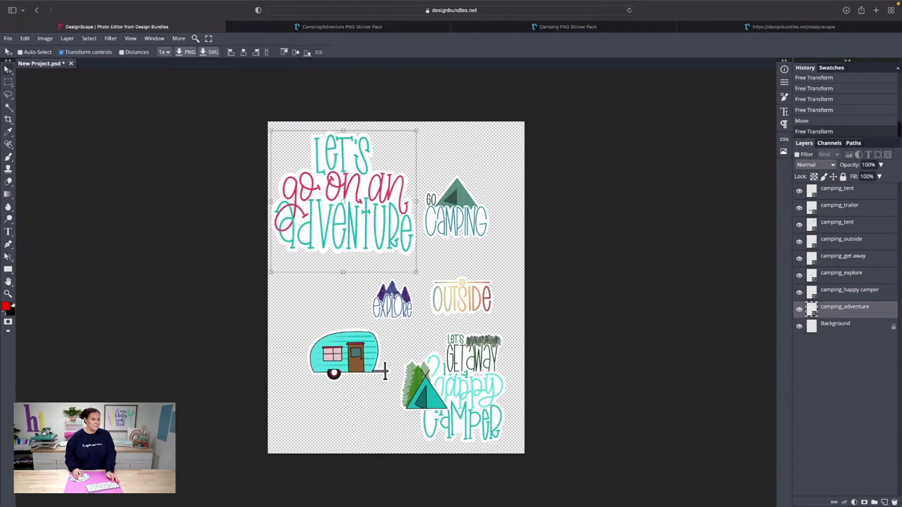
left_click_drag(412, 268, 396, 261)
mouse_move(343, 211)
left_mouse_down()
mouse_move(356, 215)
mouse_move(342, 199)
left_mouse_up()
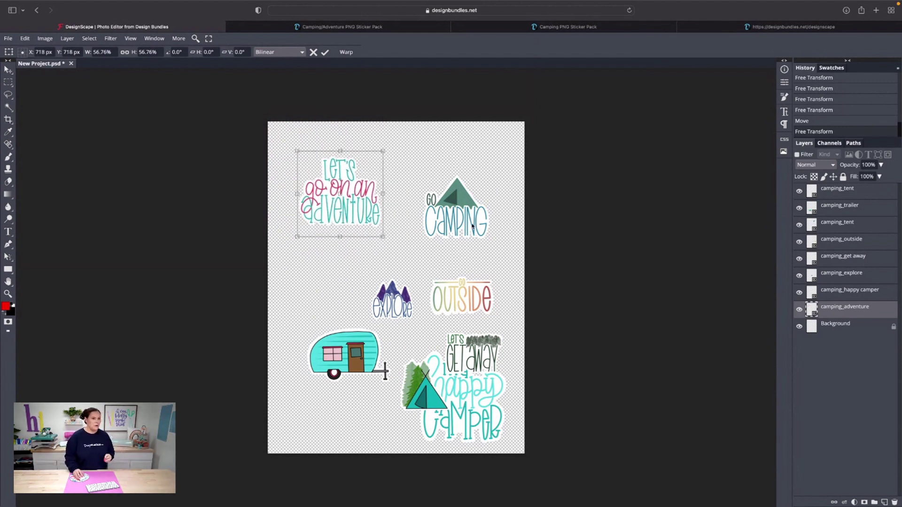
mouse_move(441, 219)
left_mouse_down()
mouse_move(419, 218)
mouse_move(452, 219)
mouse_move(440, 216)
left_mouse_up()
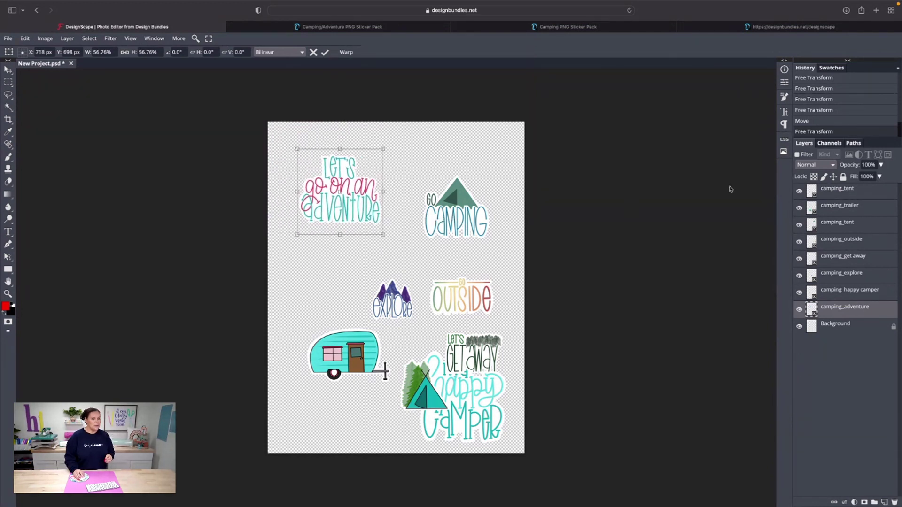
Move the teal tent with trees to the page's top centre and shift the Adventure sticker closer to the upper left corner
left_click(848, 193)
left_click_drag(422, 391, 409, 165)
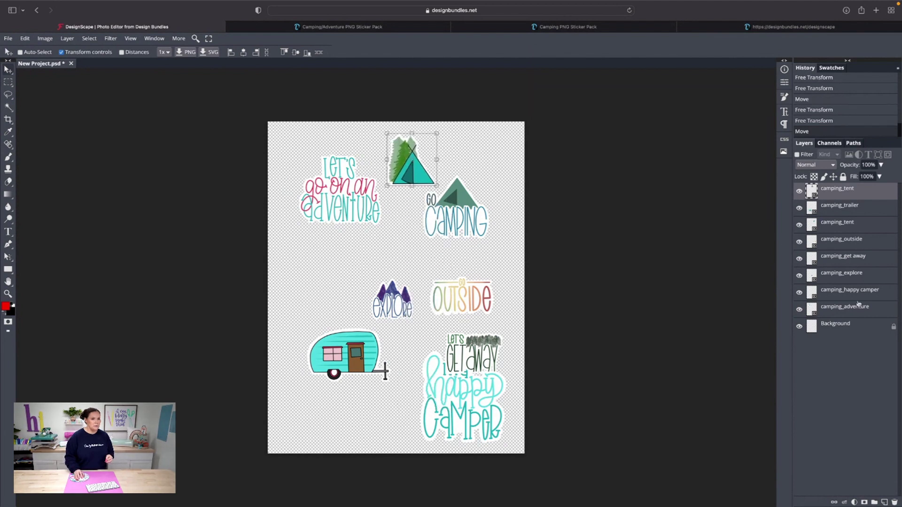
left_click(849, 328)
left_click(844, 309)
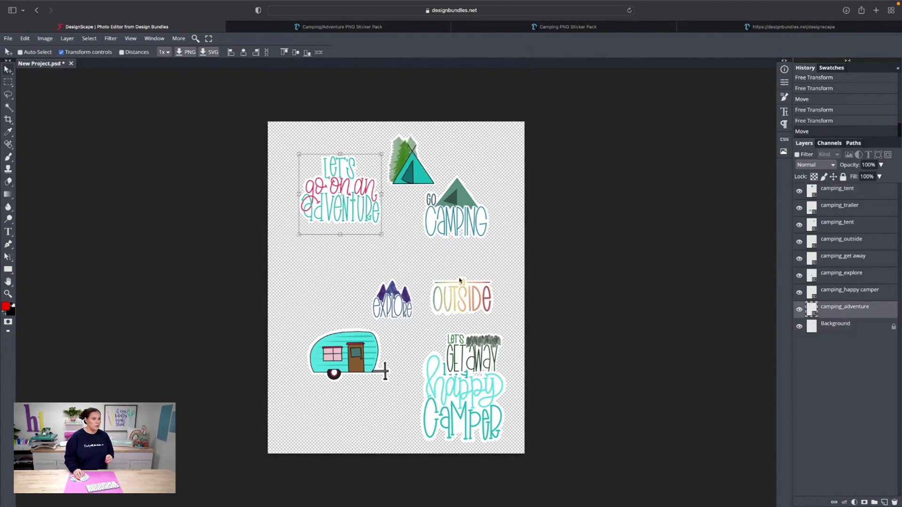
left_click_drag(356, 184, 341, 175)
left_click(837, 190)
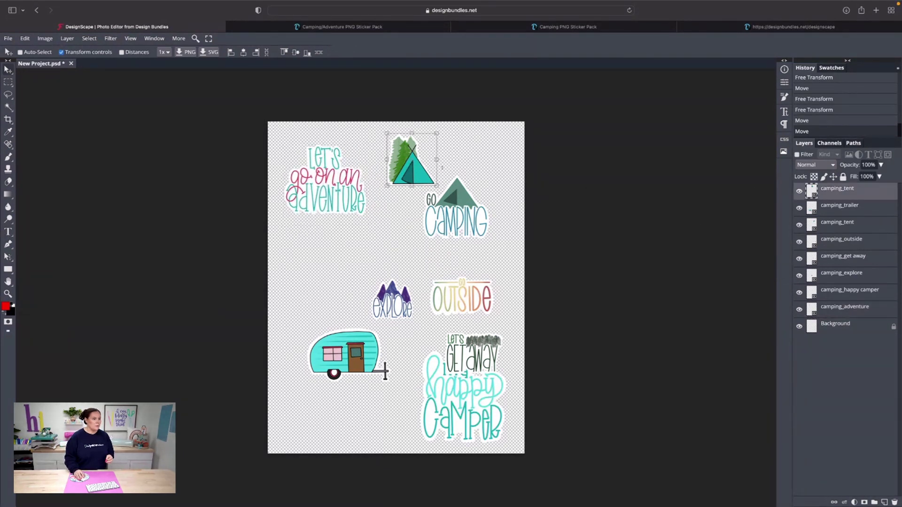
left_click_drag(460, 205, 446, 203)
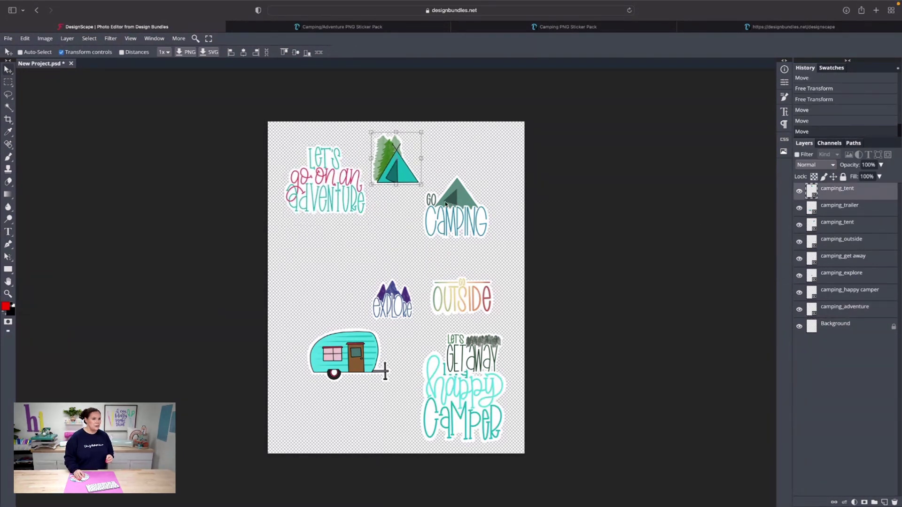
Move the trailer up below the Adventure sticker and the Go Camping sticker into the page's upper right corner
left_click(833, 211)
left_click_drag(340, 348, 357, 246)
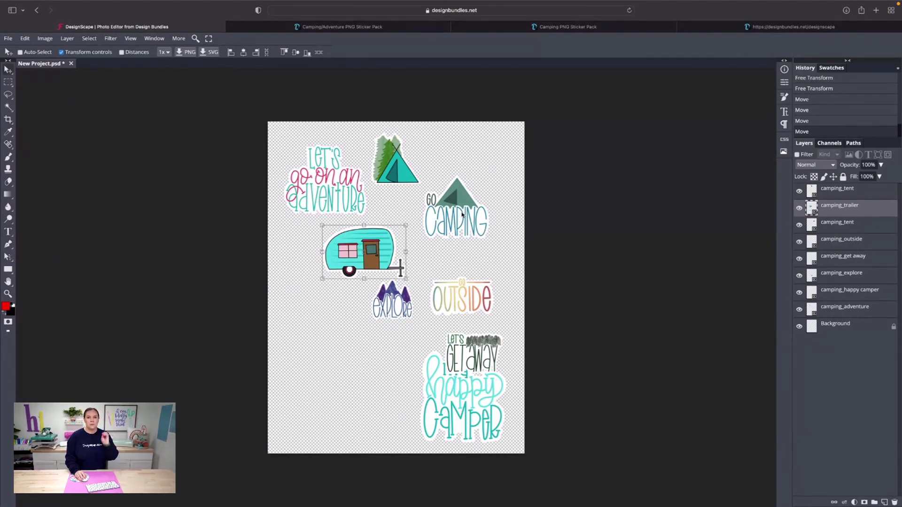
left_click(468, 227)
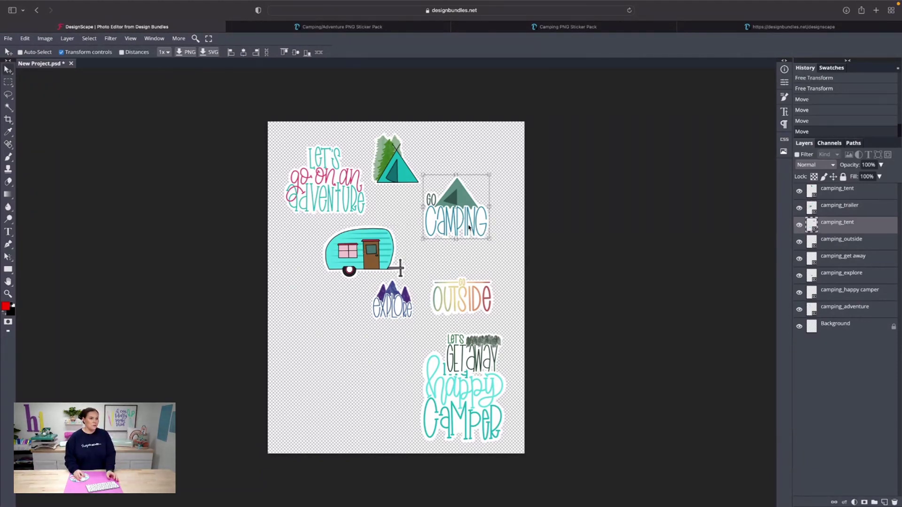
left_click_drag(444, 215, 458, 189)
Move the Go Outside sticker beside the trailer and the Get Away sticker up, just below it and to the right
left_click(827, 248)
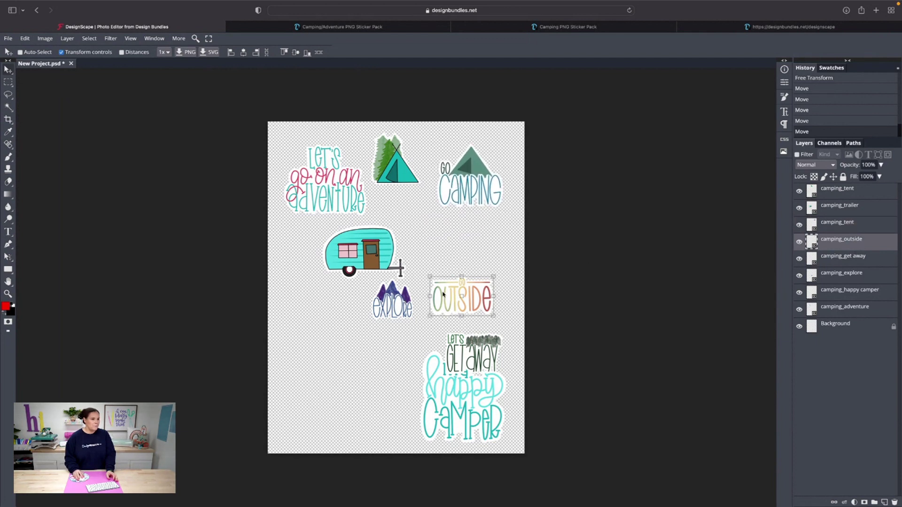
left_click_drag(442, 295, 419, 235)
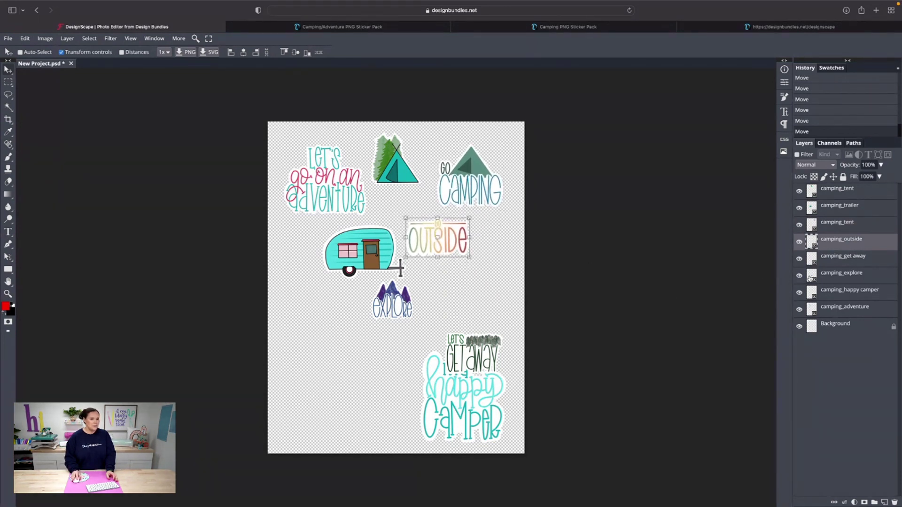
left_click(823, 260)
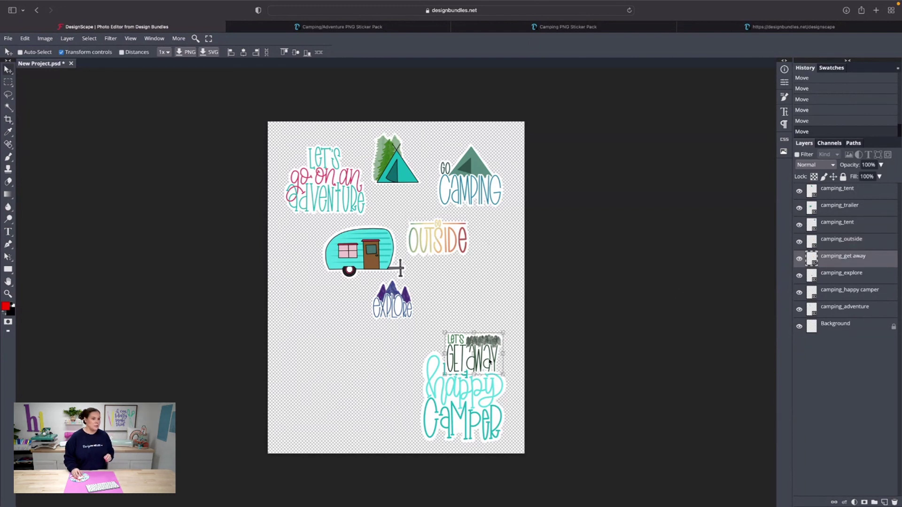
left_click_drag(489, 361, 490, 299)
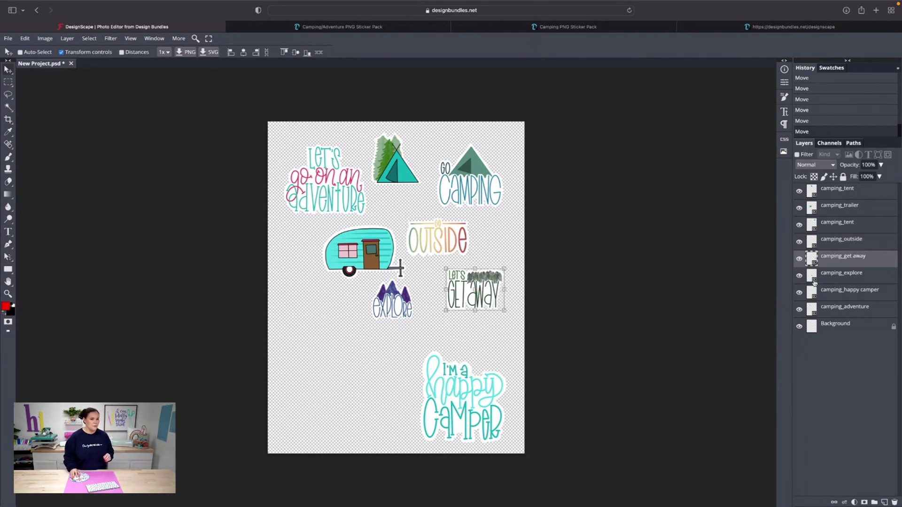
Shift the Explore sticker slightly down and right, and raise the Happy Camper sticker a little in the page's lower right
left_click(839, 280)
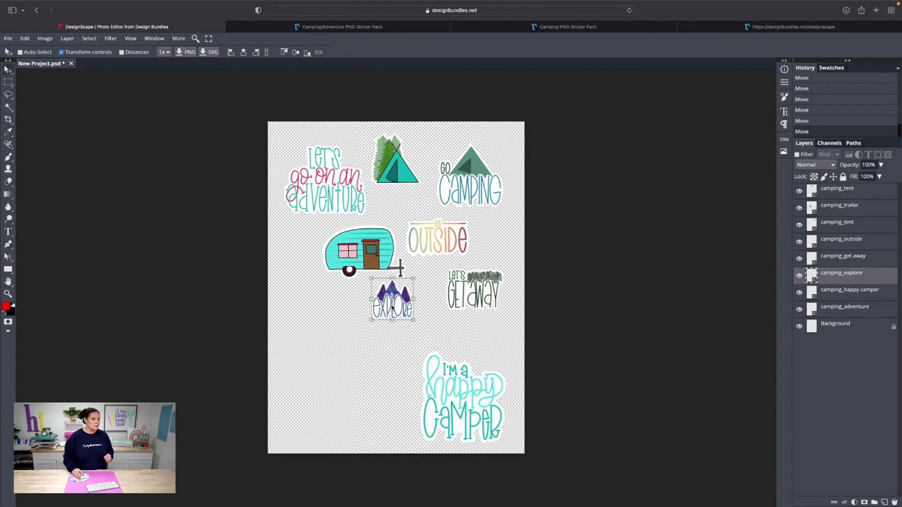
left_click_drag(388, 304, 397, 313)
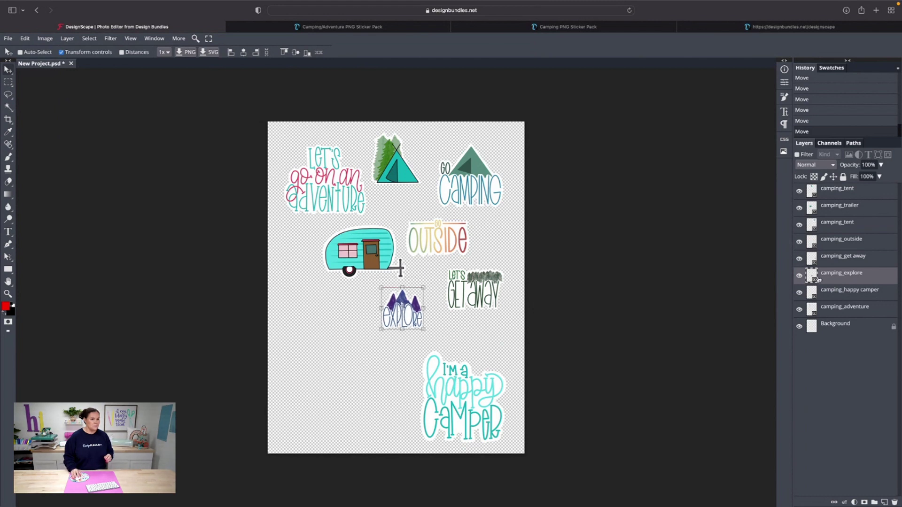
left_click(847, 294)
left_click_drag(446, 388, 448, 375)
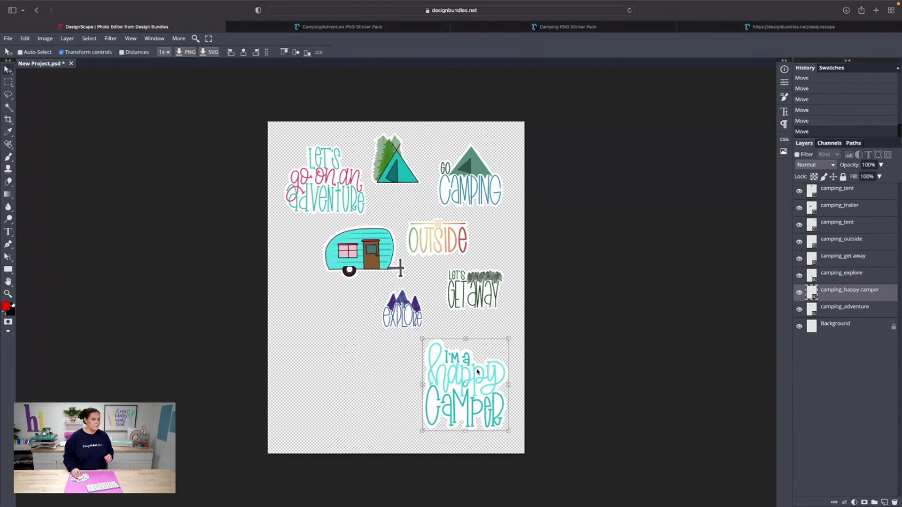
left_click(837, 315)
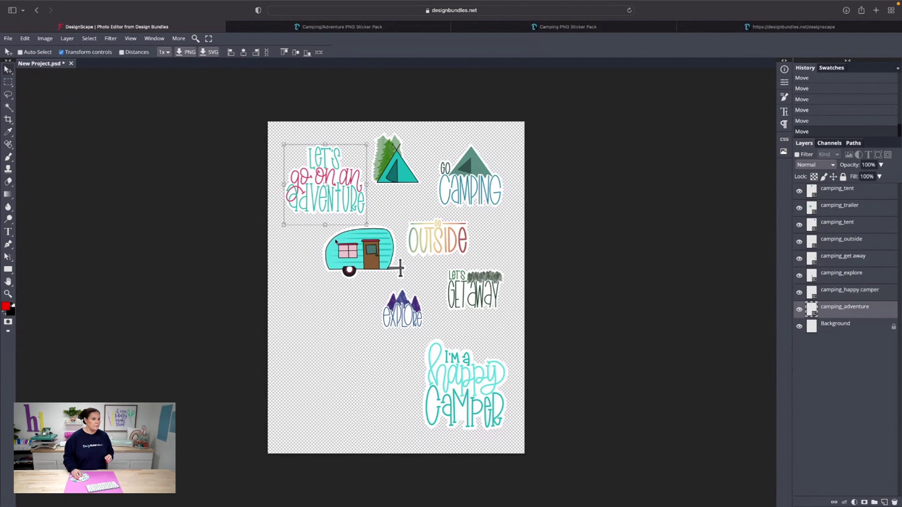
scroll(394, 288, "right", 1)
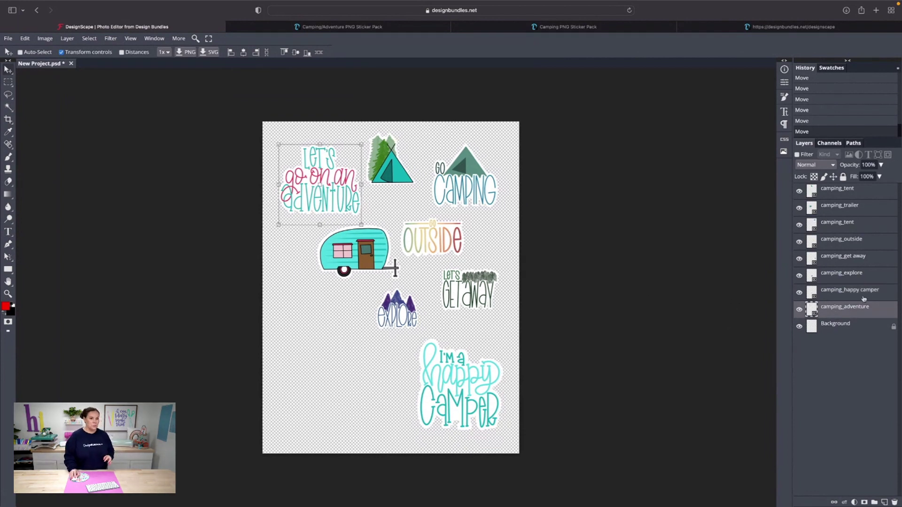
left_click(863, 297)
left_click(840, 245)
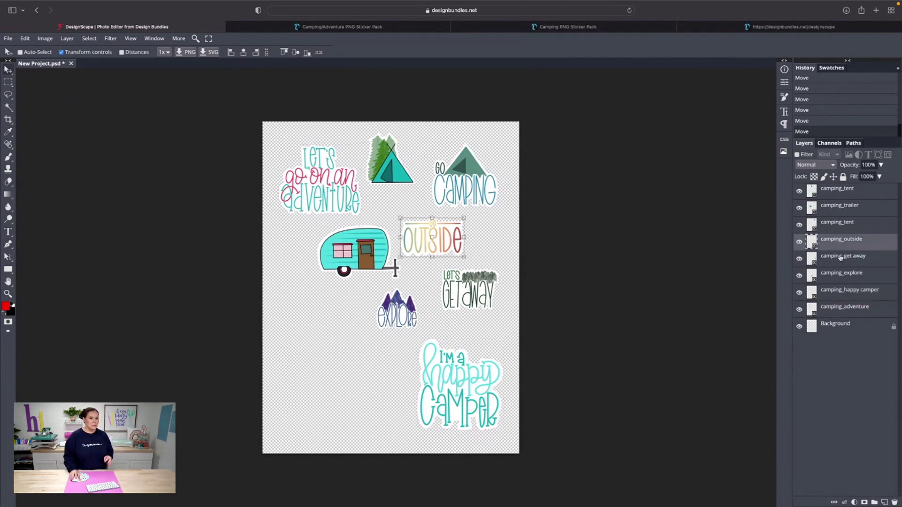
Duplicate the trailer sticker, scale the copy to about 41% and place it left of the Happy Camper sticker
left_click(839, 212)
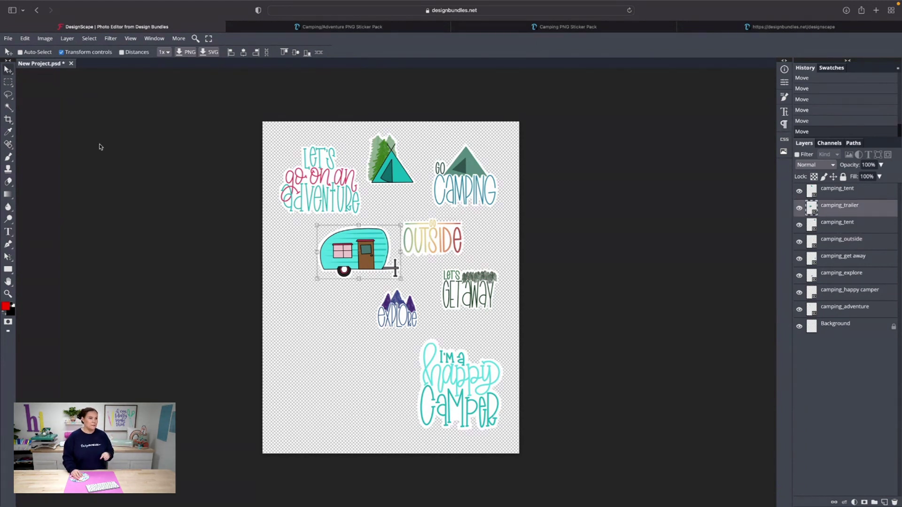
left_click(67, 39)
left_click(73, 62)
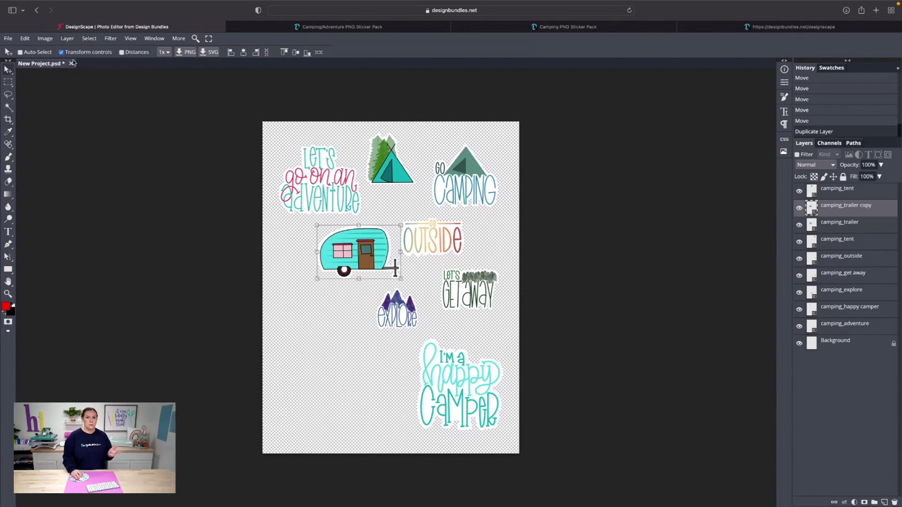
left_click_drag(342, 262, 309, 320)
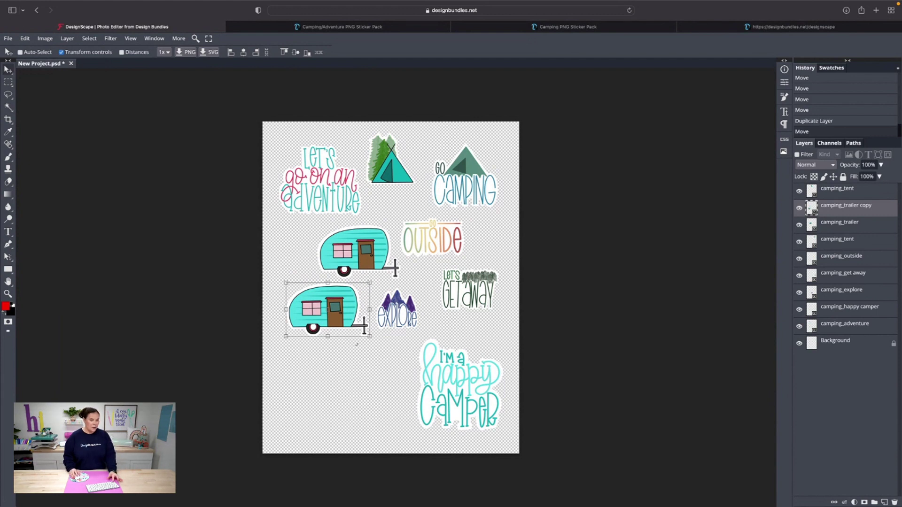
left_click_drag(369, 336, 327, 342)
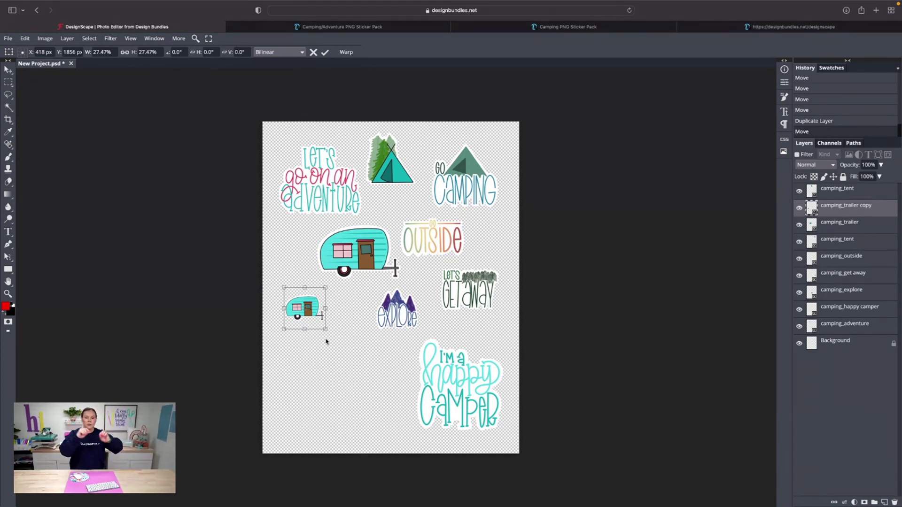
left_click_drag(304, 314, 386, 377)
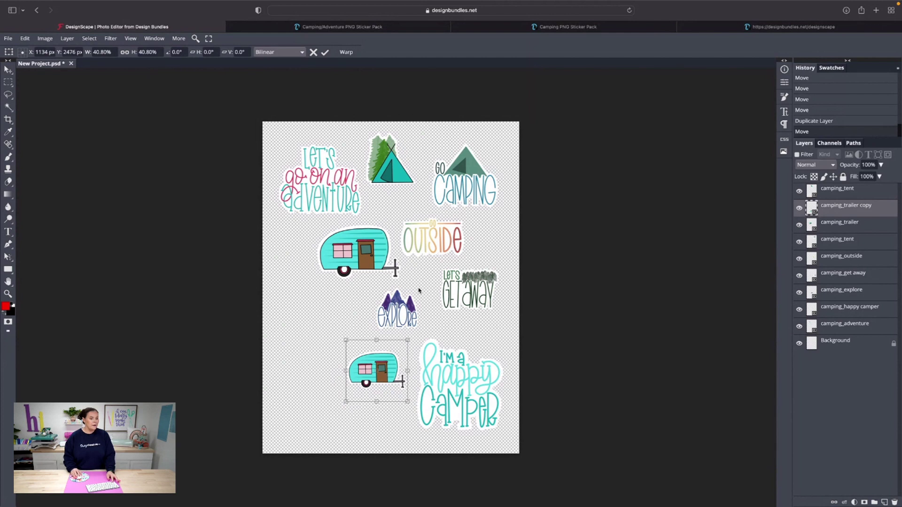
Duplicate the Go Camping sticker and place the copy left of the Explore sticker, below the large trailer
left_click(829, 228)
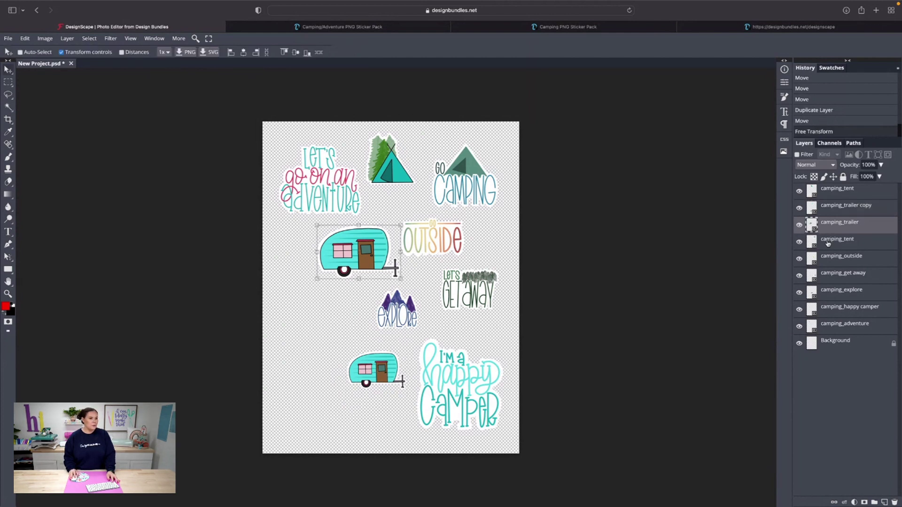
left_click(827, 243)
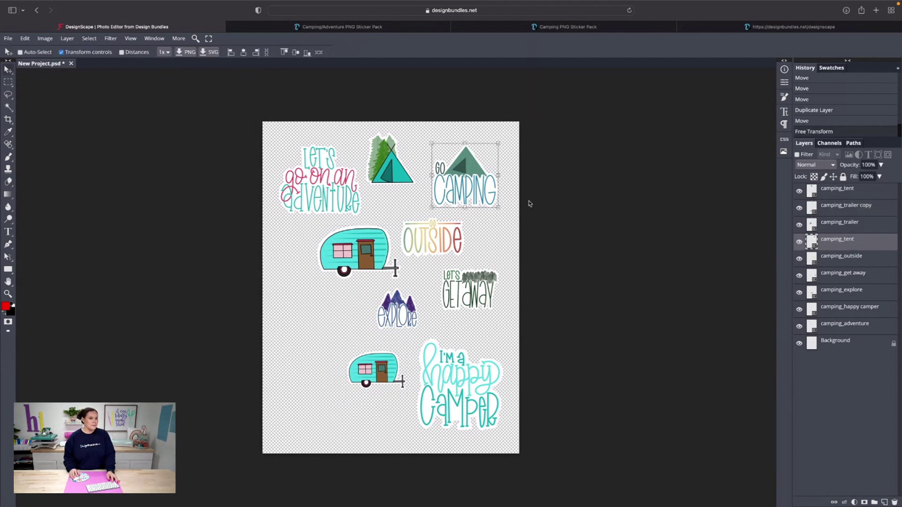
left_click(67, 39)
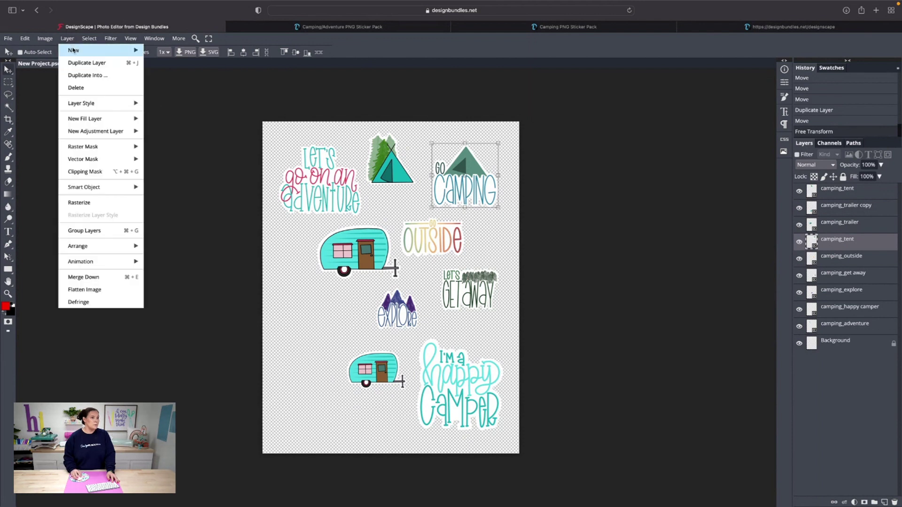
left_click(84, 63)
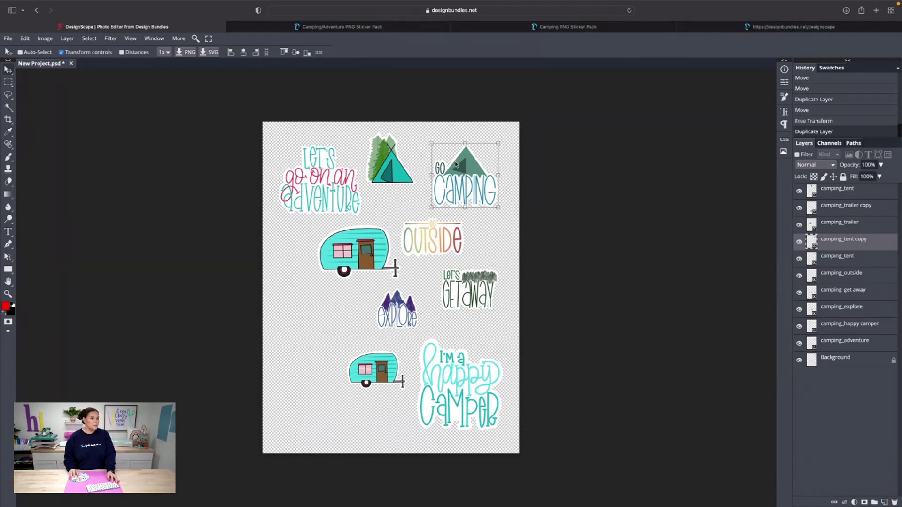
left_click_drag(455, 164, 311, 314)
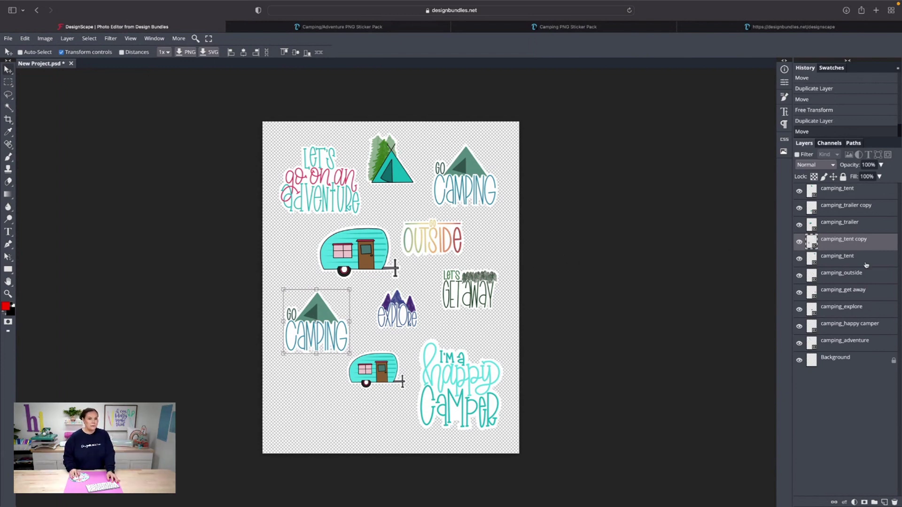
Duplicate the Go Outside sticker and place the copy in the page's lower left, below the Go Camping copy
left_click(865, 277)
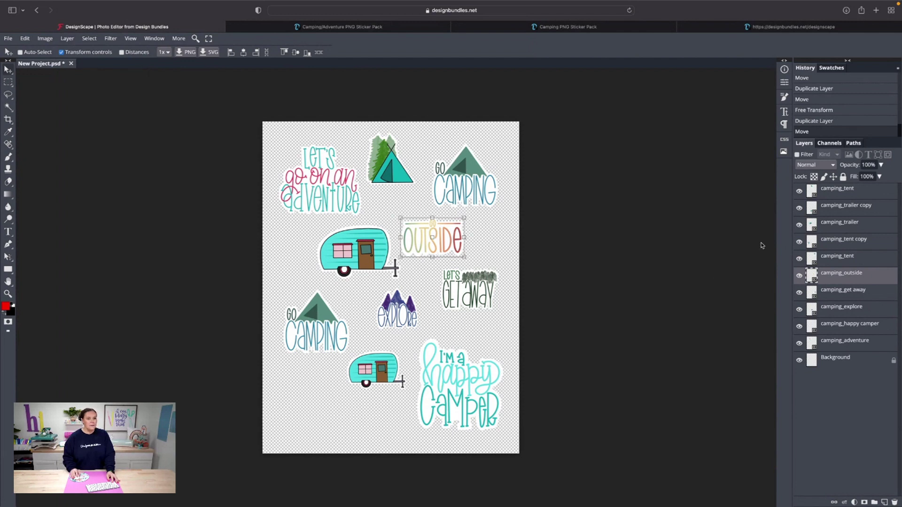
left_click(67, 38)
left_click(83, 64)
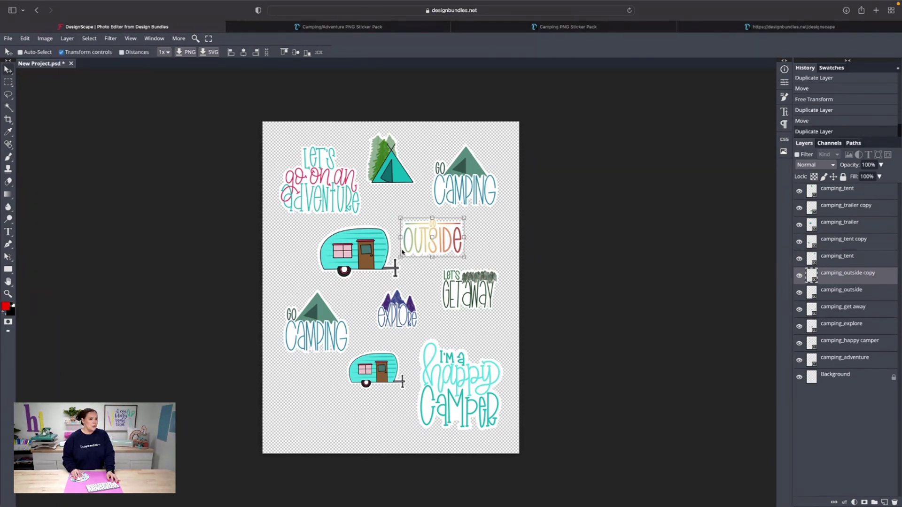
left_click_drag(418, 253, 310, 420)
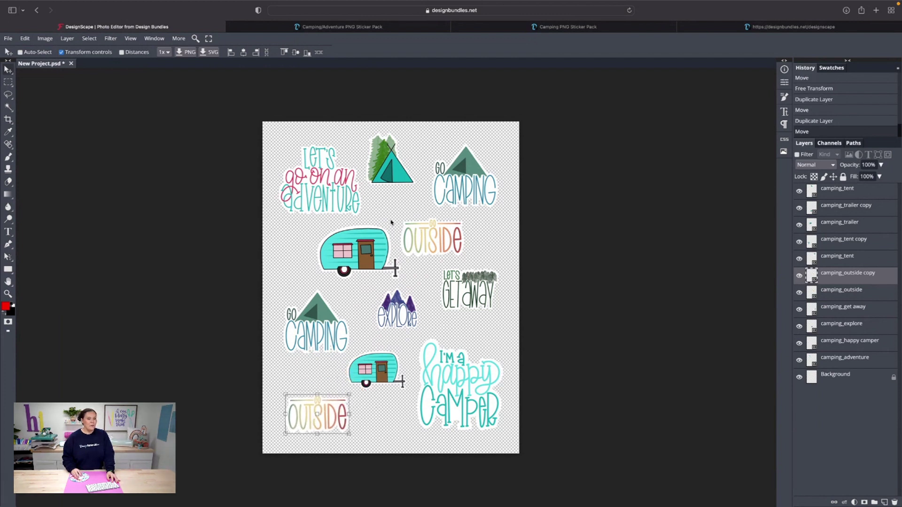
Duplicate the tent-with-trees sticker, scale the copy to about 29% and place it between the Go Outside copy and the Happy Camper sticker
left_click(850, 196)
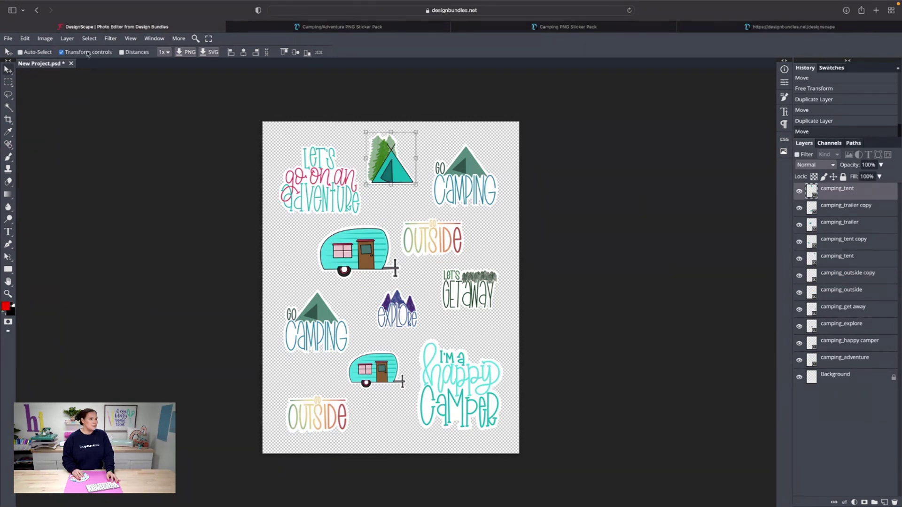
left_click(69, 40)
left_click(120, 63)
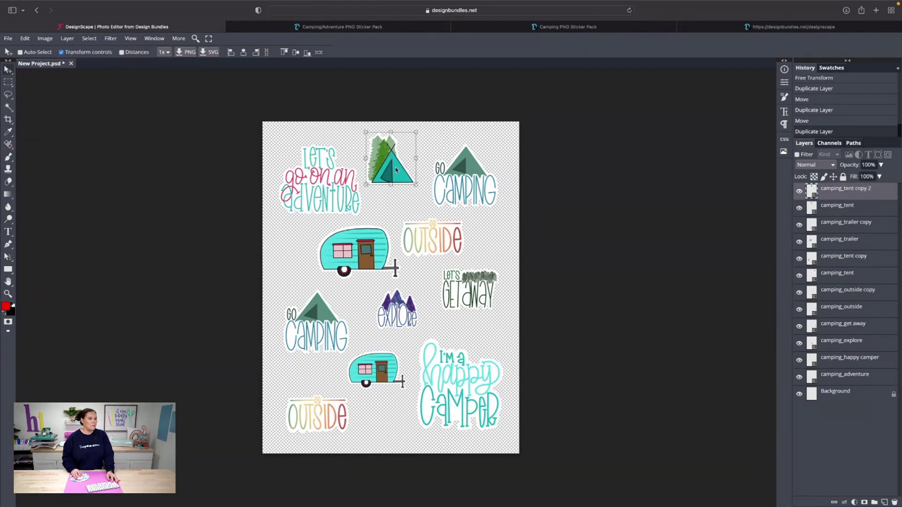
left_click_drag(396, 170, 400, 431)
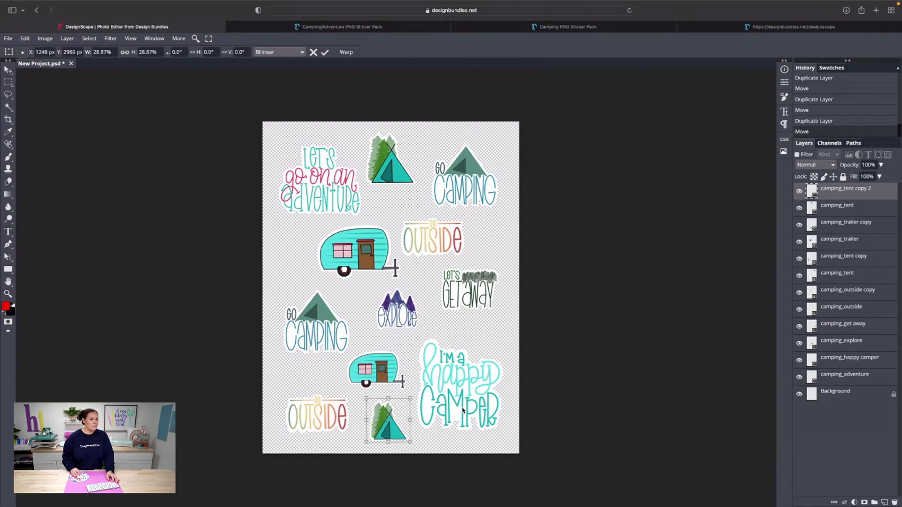
key("Left")
key("Left")
key("Left")
key("Left")
key("Left")
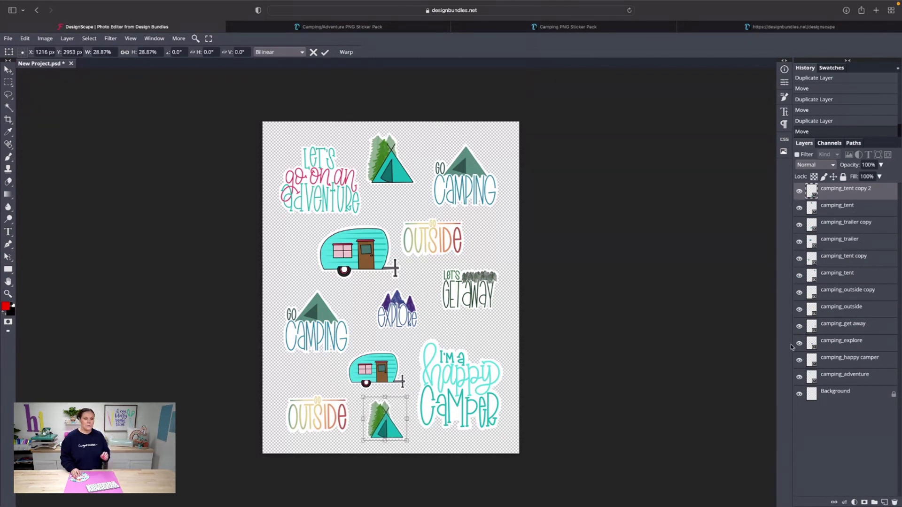
Shift the Let's Go on an Adventure sticker slightly up on the page
left_click(837, 379)
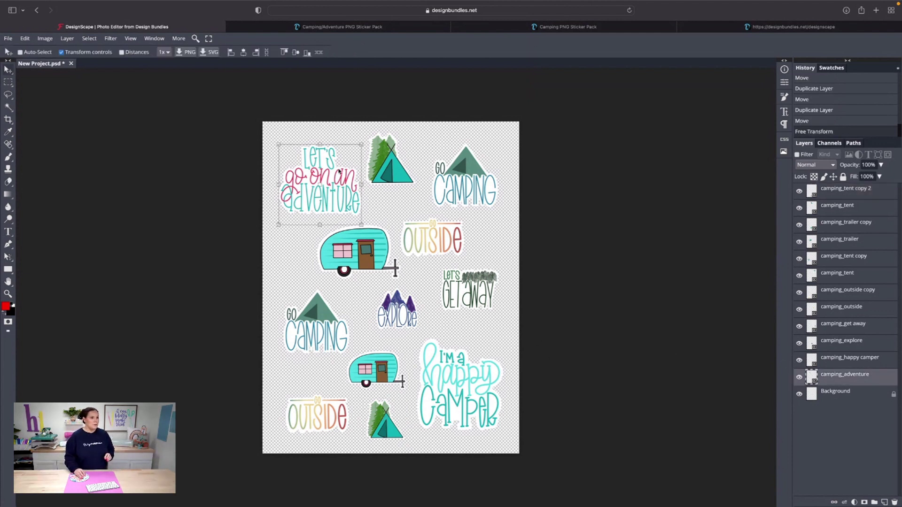
left_click_drag(336, 182, 335, 179)
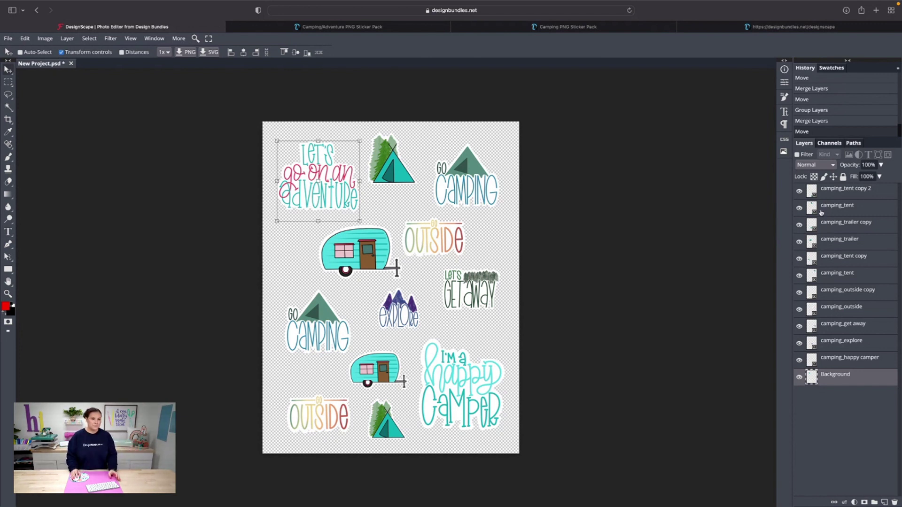
Select all layers, from camping_tent copy 2 down to Background, and merge them into a single layer
left_click(835, 196)
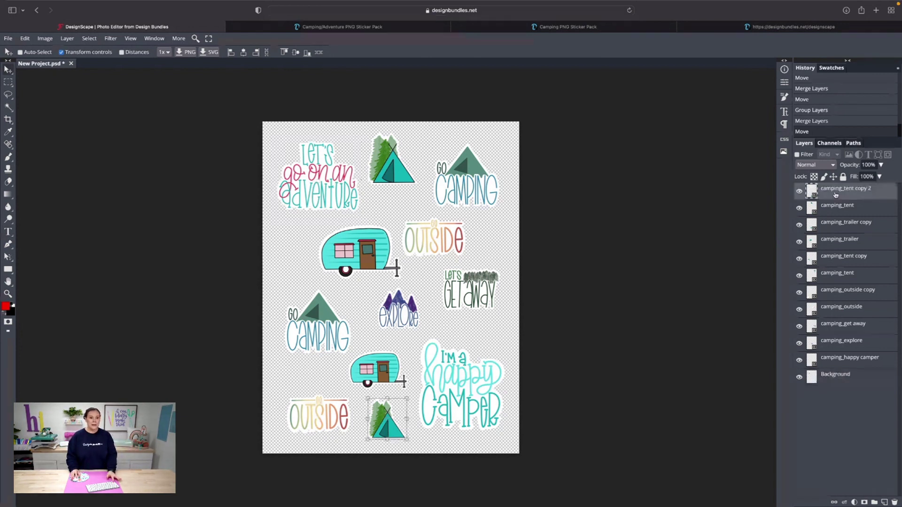
left_click(834, 214, "shift")
left_click(833, 226, "shift")
left_click(836, 243, "shift")
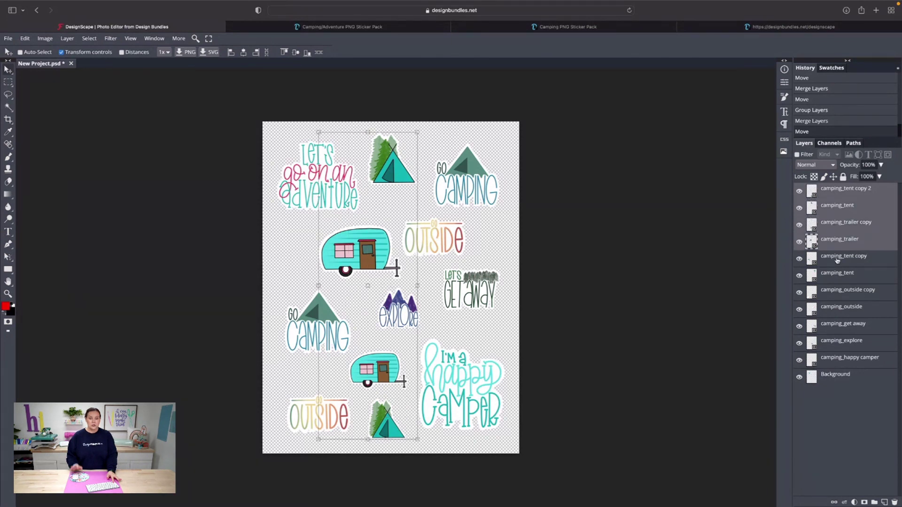
left_click(836, 265, "shift")
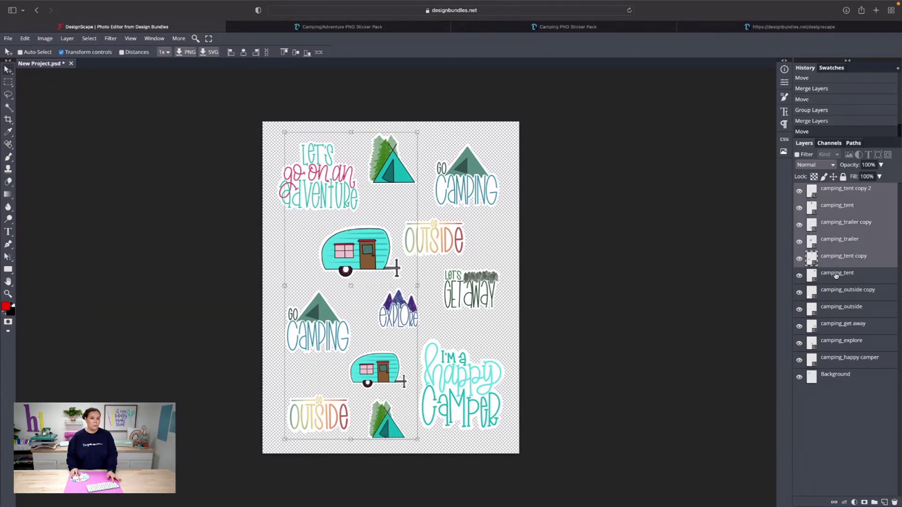
left_click(836, 277, "shift")
left_click(834, 293, "shift")
left_click(834, 310, "shift")
left_click(831, 325, "shift")
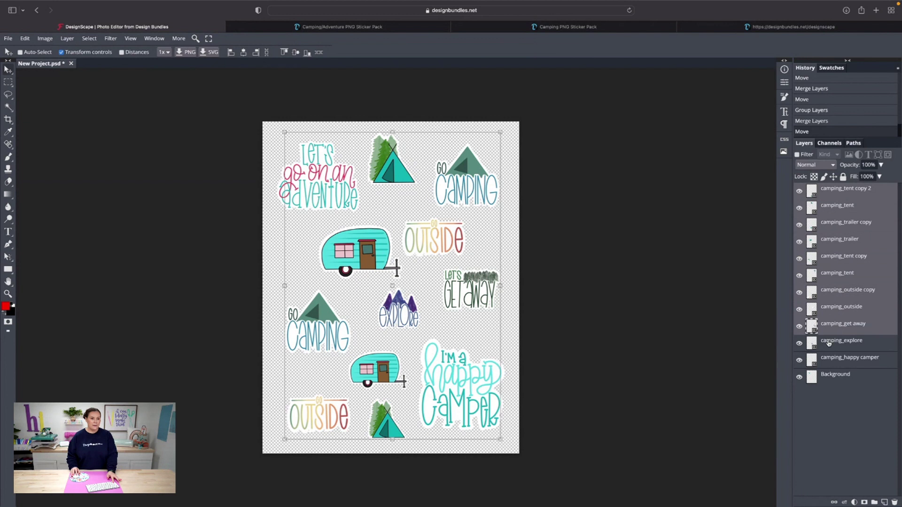
left_click(829, 343, "shift")
left_click(827, 360, "shift")
left_click(825, 377, "shift")
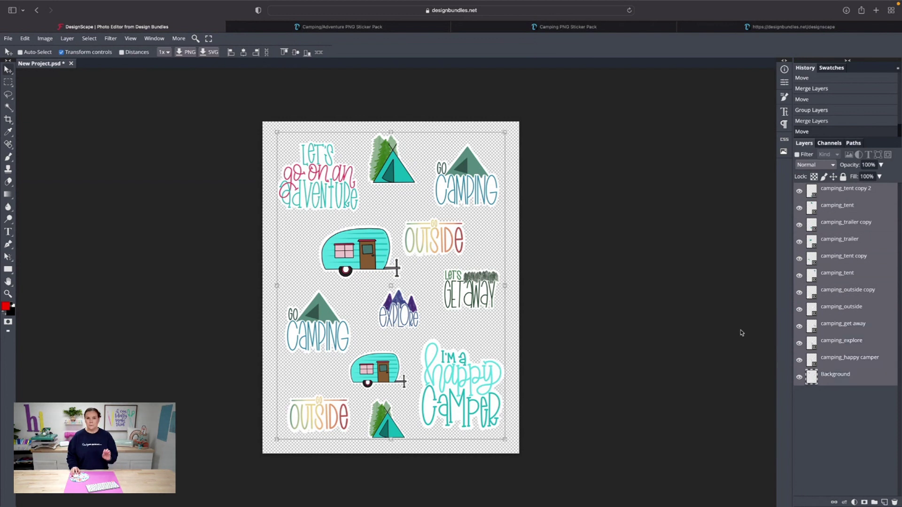
left_click(67, 39)
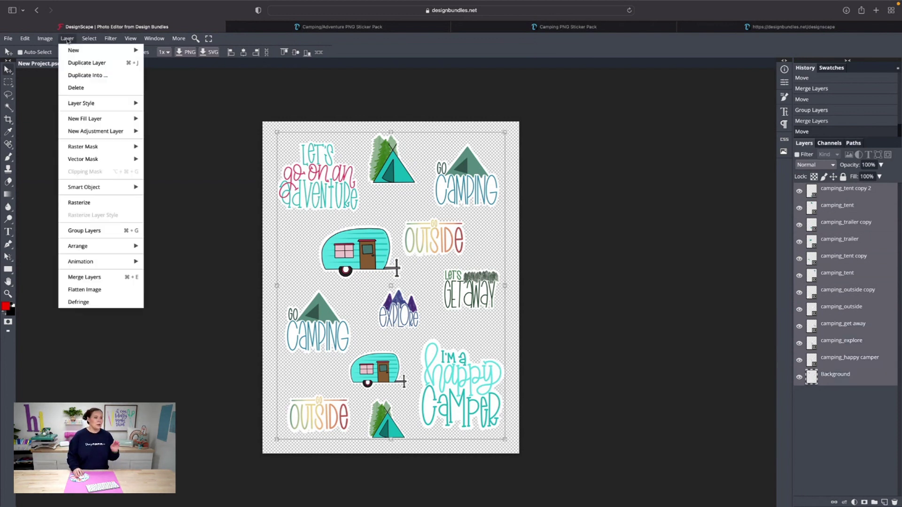
left_click(89, 277)
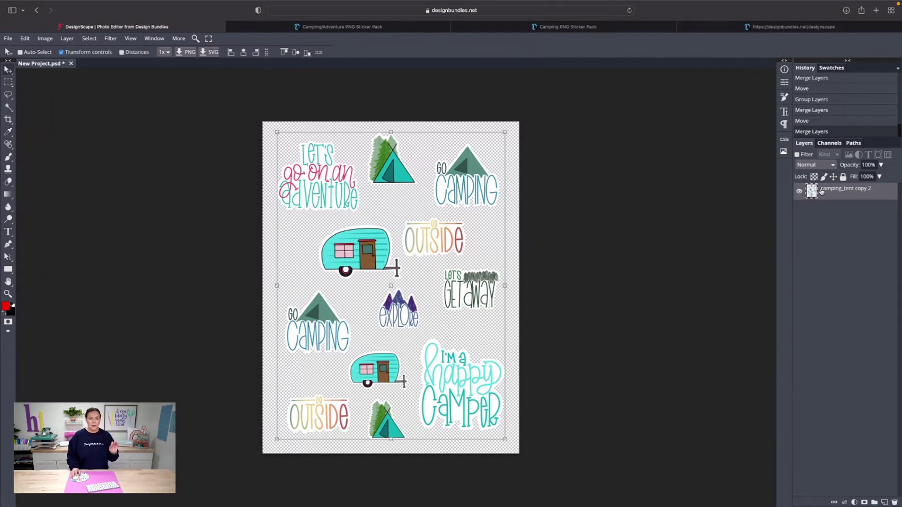
left_click(67, 38)
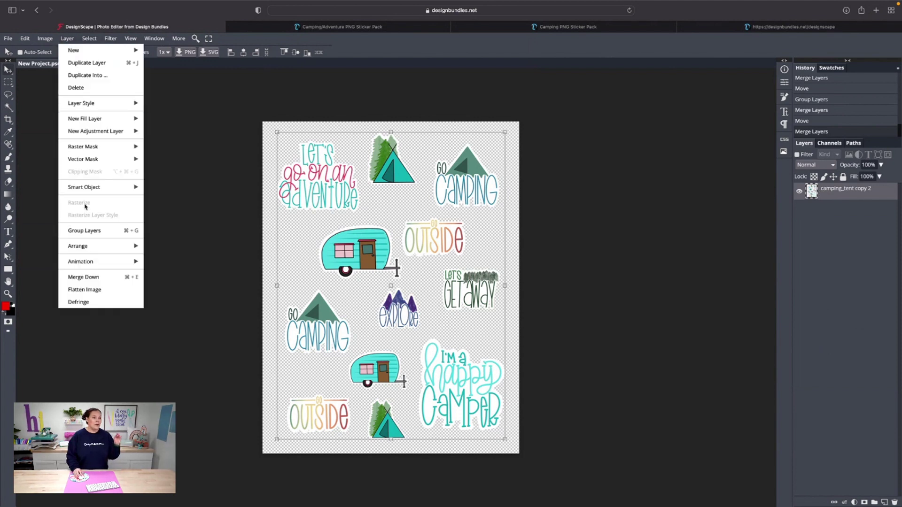
mouse_move(108, 264)
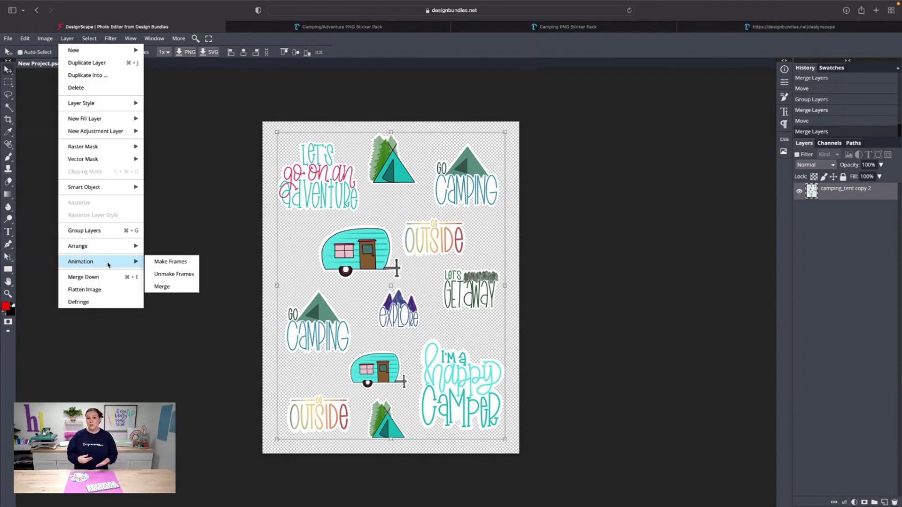
left_click(191, 221)
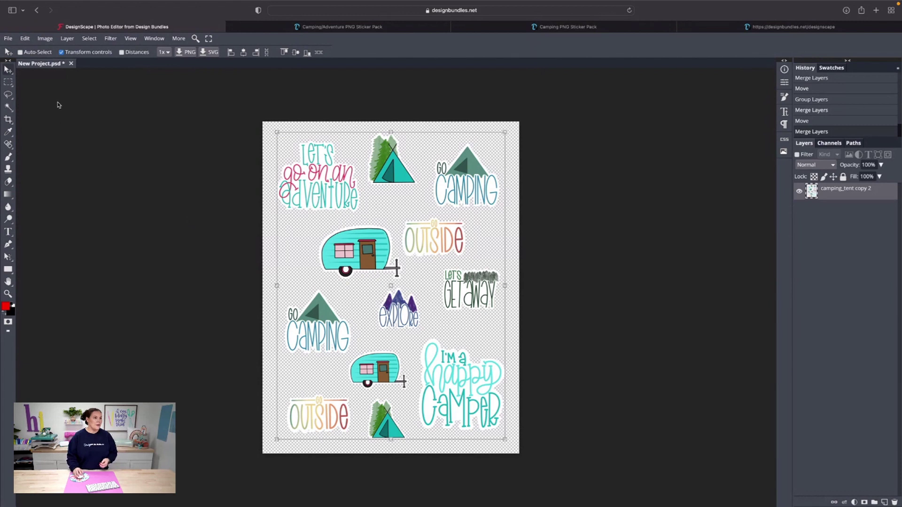
Export the merged sticker sheet as a PNG
left_click(190, 55)
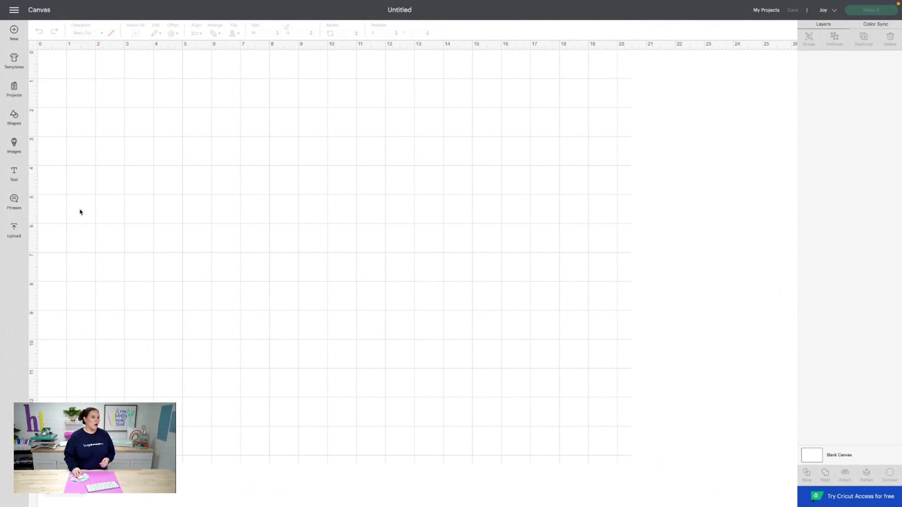
In Cricut Design Space, start an image upload and open camping_tent copy 2.png from the recent files
left_click(13, 231)
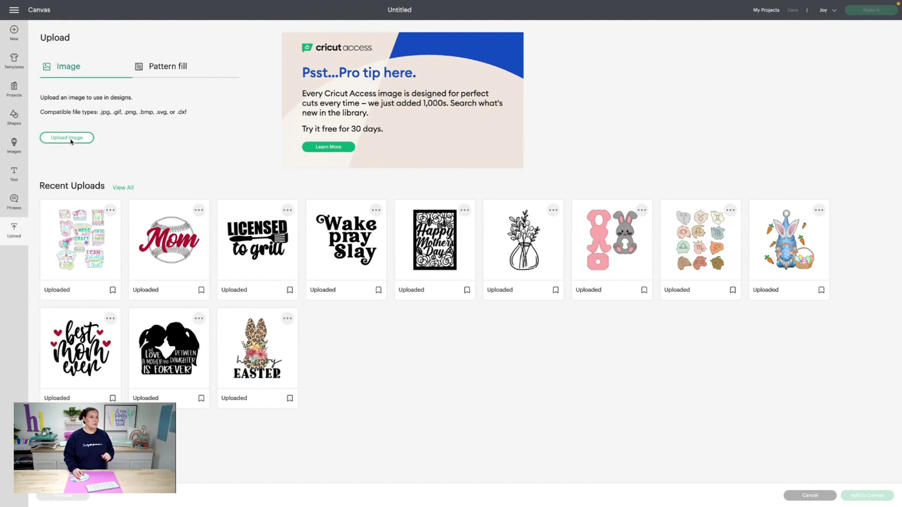
left_click(67, 137)
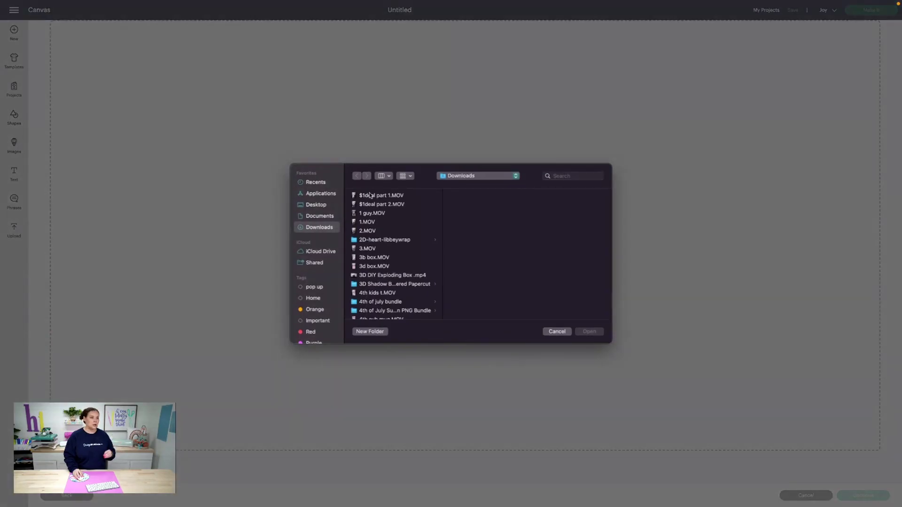
left_click(324, 184)
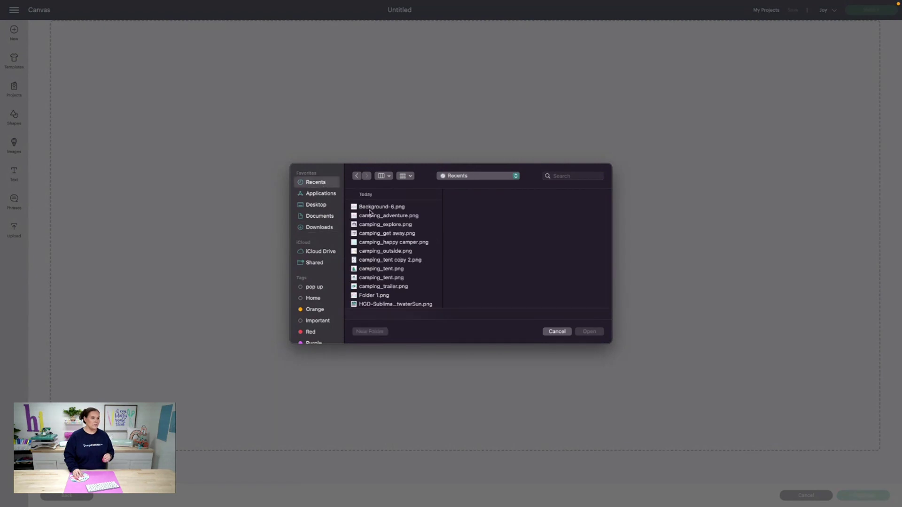
left_click(369, 208)
left_click(356, 261)
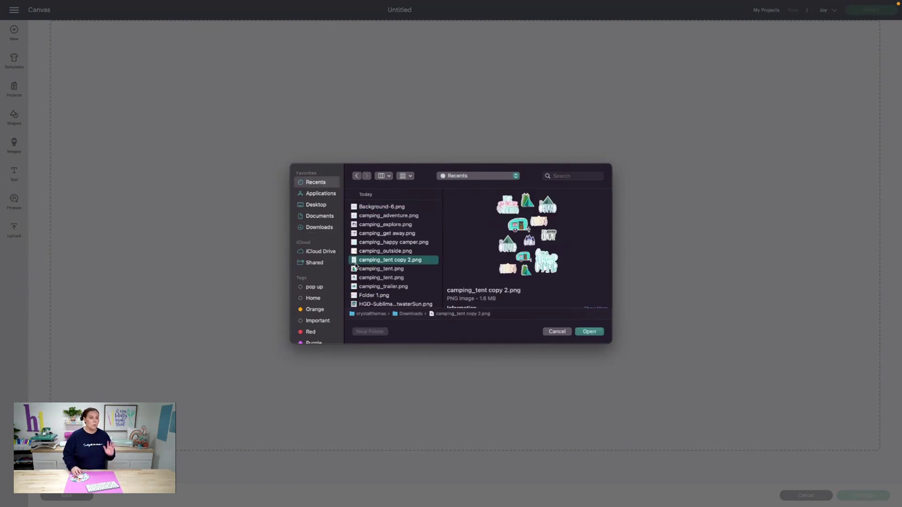
left_click(586, 332)
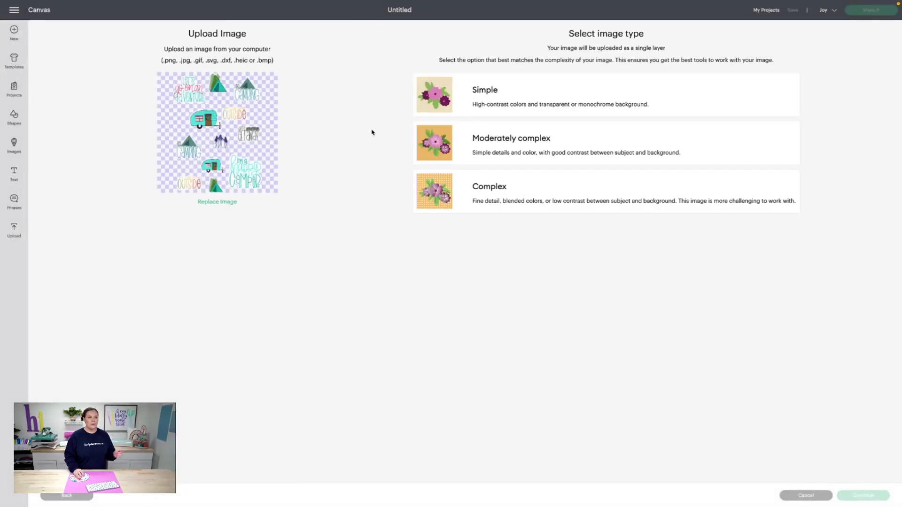
Set the image type to Complex, accept the image without background removal, and upload it as a Print Then Cut image
left_click(482, 100)
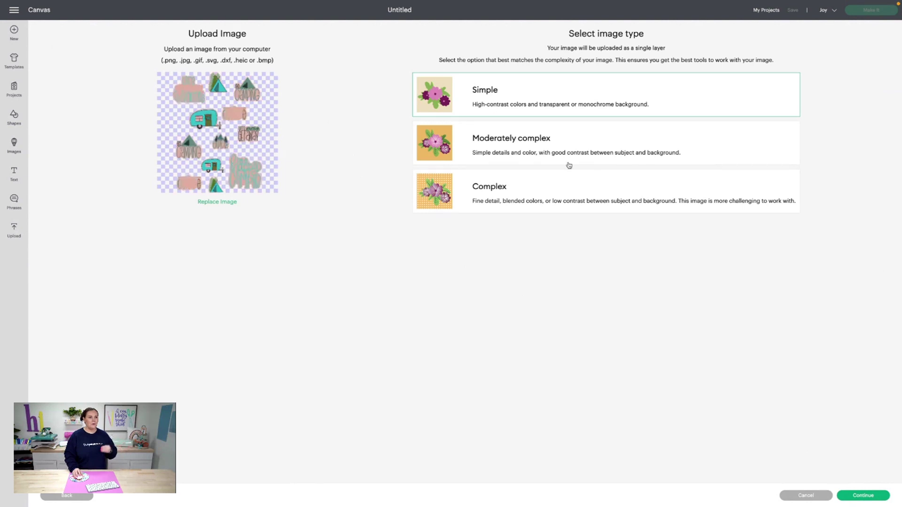
left_click(558, 176)
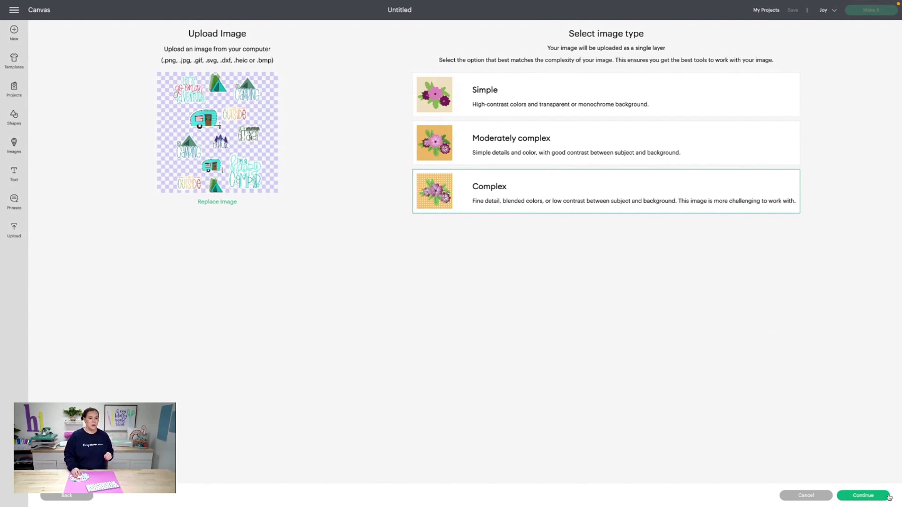
left_click(873, 495)
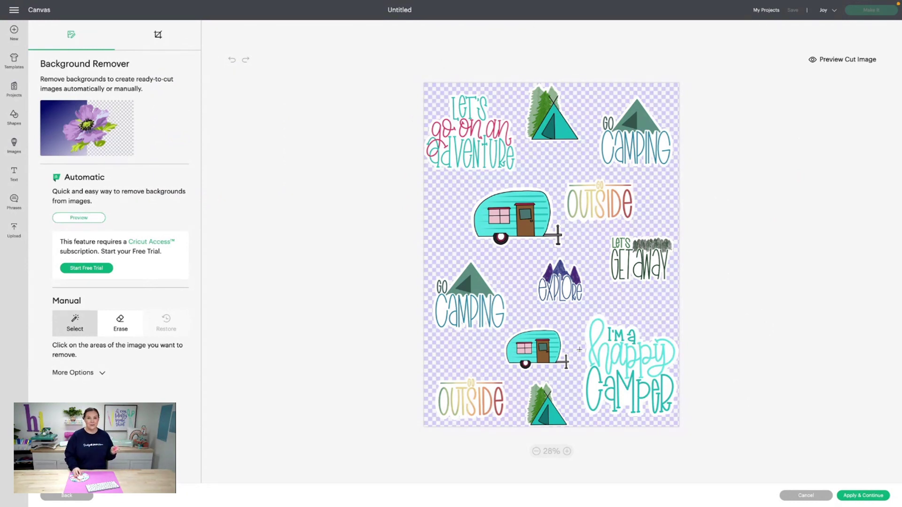
left_click(852, 496)
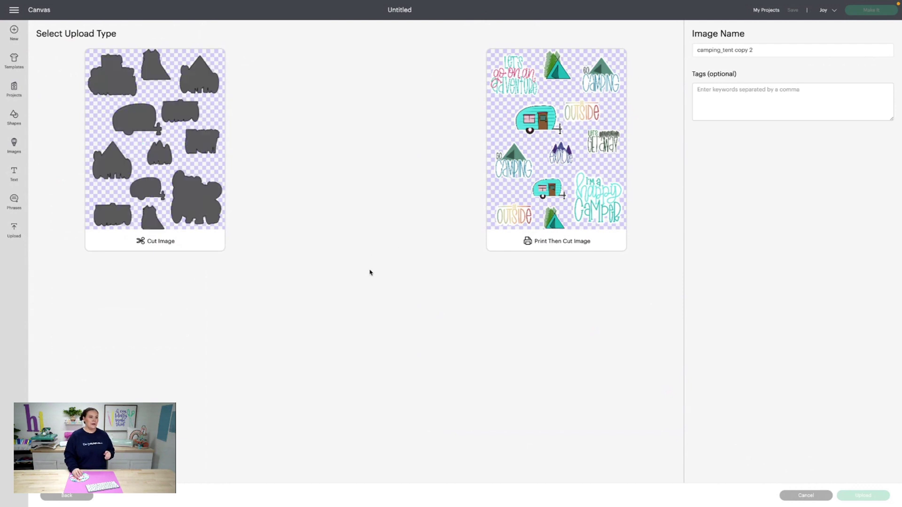
left_click(545, 213)
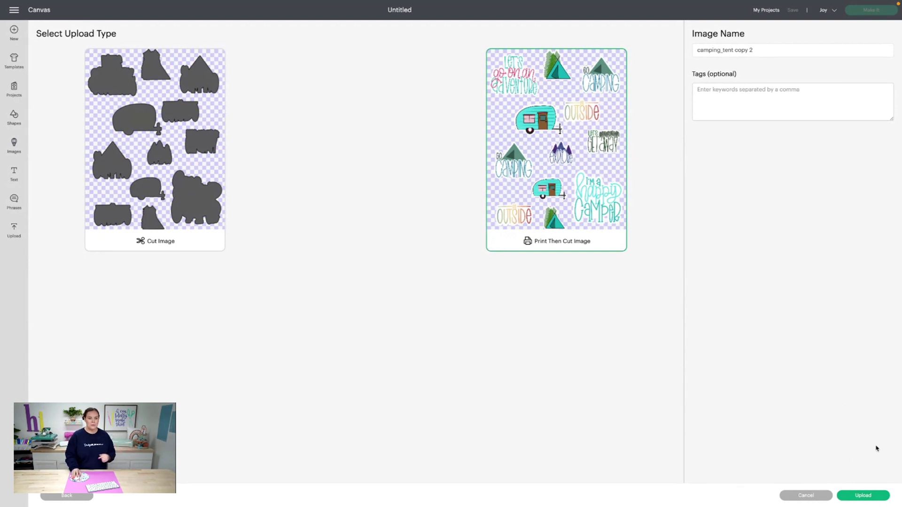
left_click(865, 496)
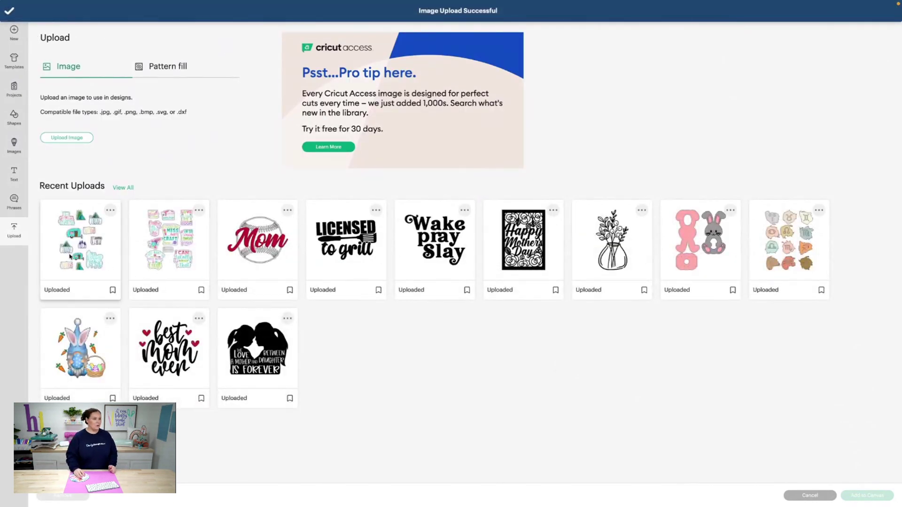
Add the uploaded sticker sheet to the canvas and move it right to about X 2.4, Y 0.6
left_click(874, 495)
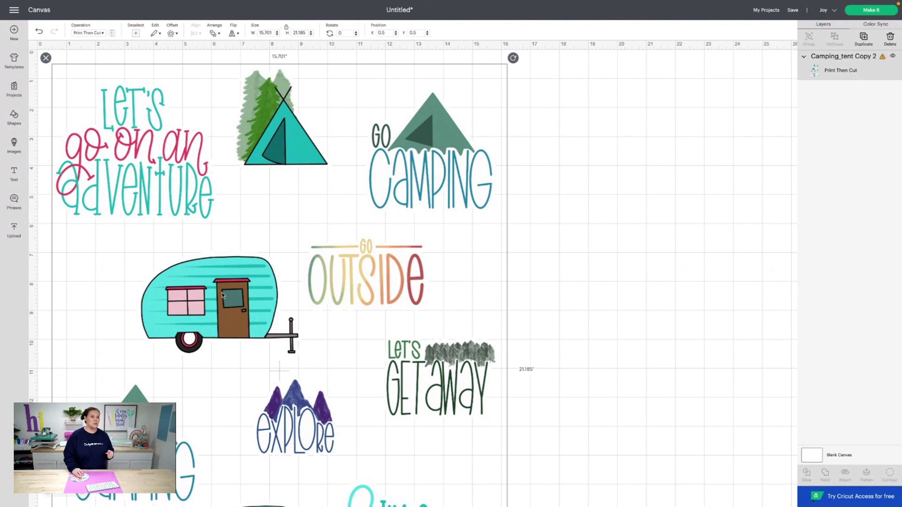
left_click_drag(127, 281, 183, 283)
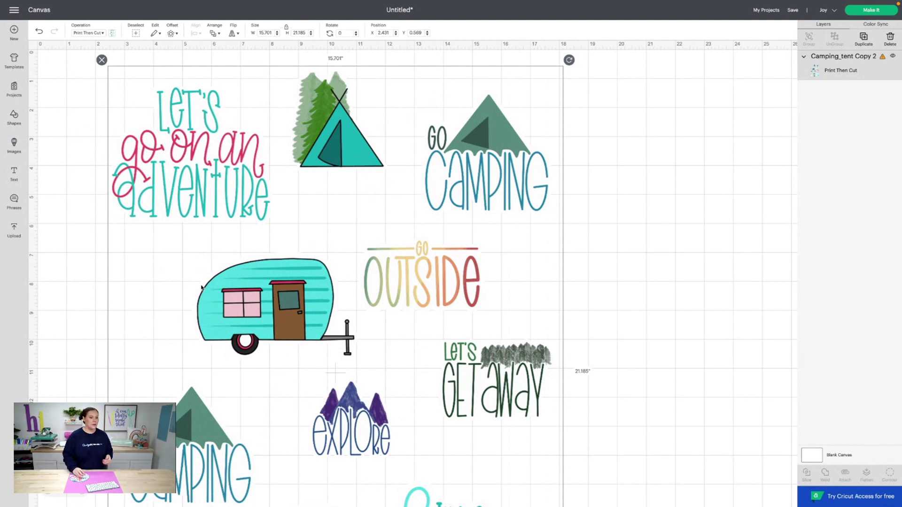
Change the blank canvas color to light pink so the stickers' white borders stand out
left_click(815, 455)
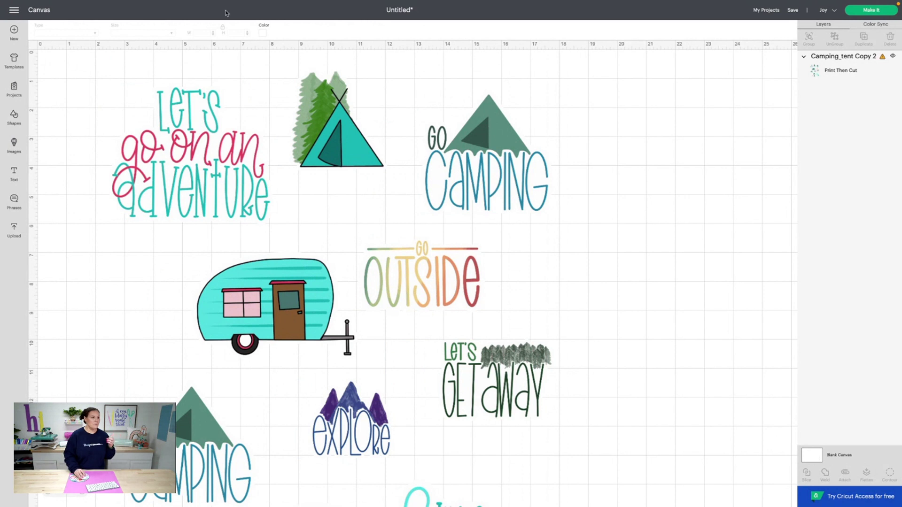
left_click(263, 34)
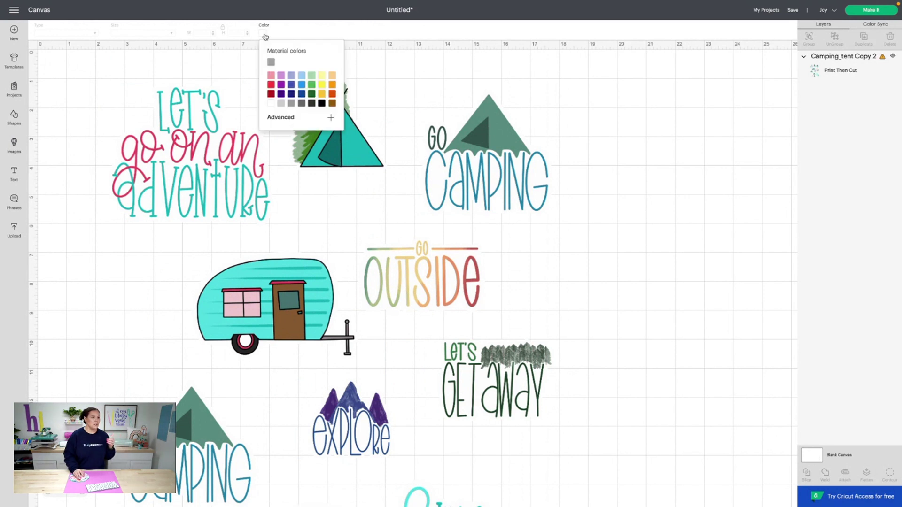
left_click(271, 76)
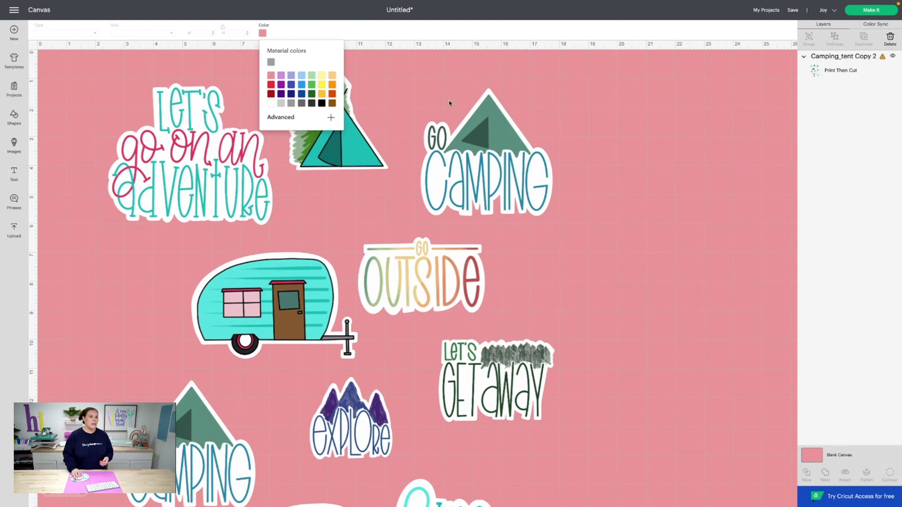
Reposition the sticker sheet slightly lower on the canvas, at about X 2.431, Y 1.139
left_click(521, 163)
left_click_drag(493, 299, 538, 183)
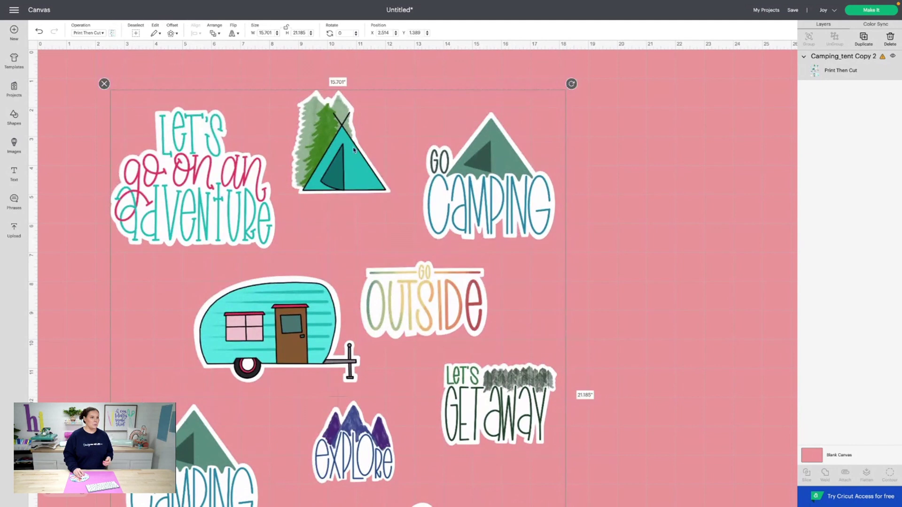
left_click_drag(455, 309, 452, 302)
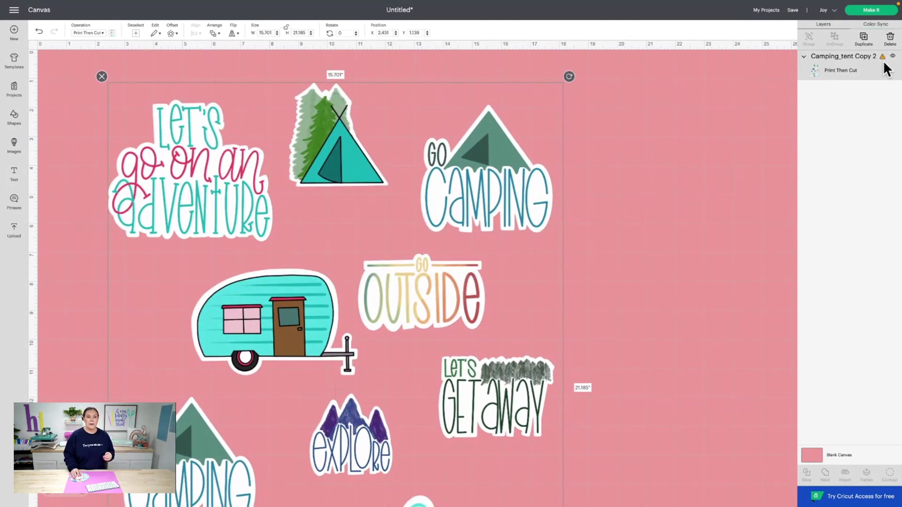
Check the image's size warning for Joy and switch the target machine to Cricut Maker 3
mouse_move(883, 60)
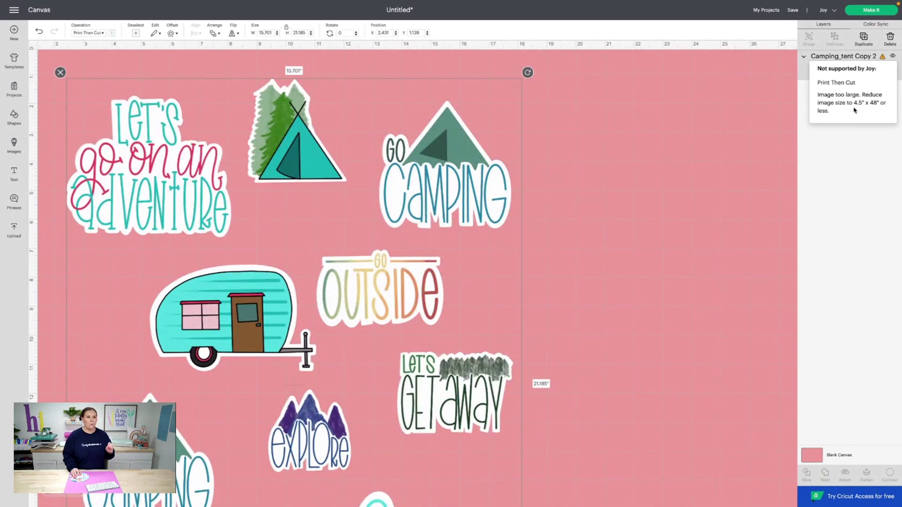
left_click(825, 9)
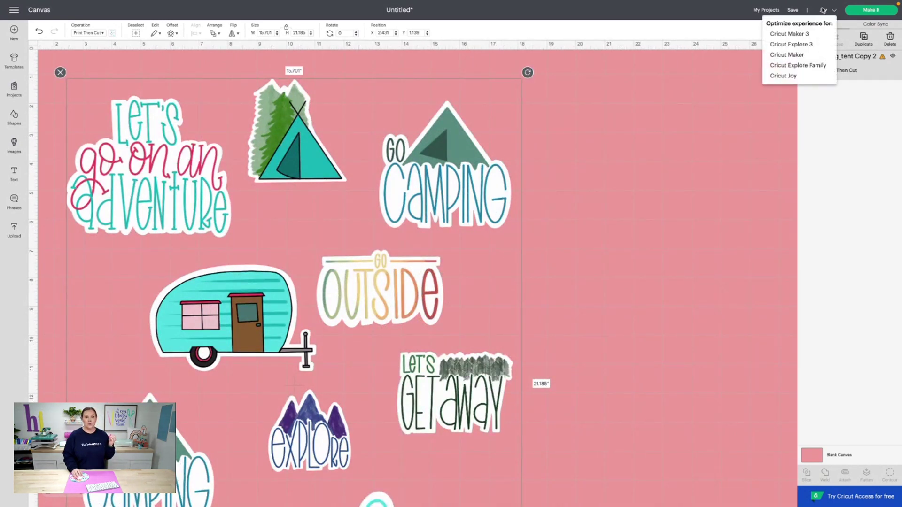
left_click(798, 34)
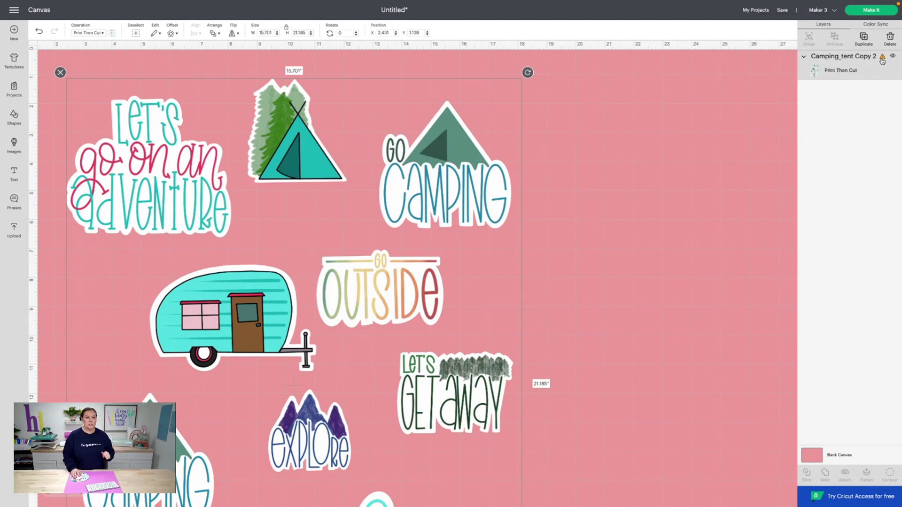
Check the Maker 3 size limit and set the sticker sheet's width to 6.75 inches with proportions locked
mouse_move(881, 60)
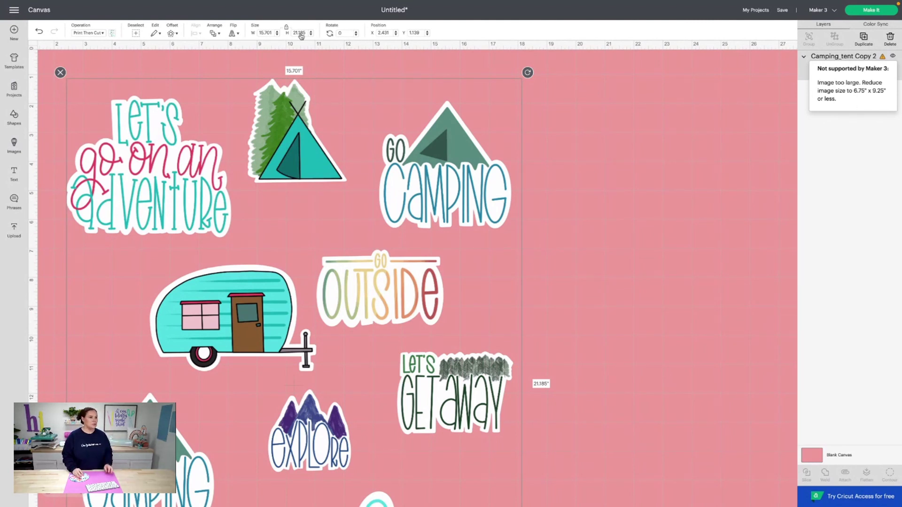
left_click(274, 33)
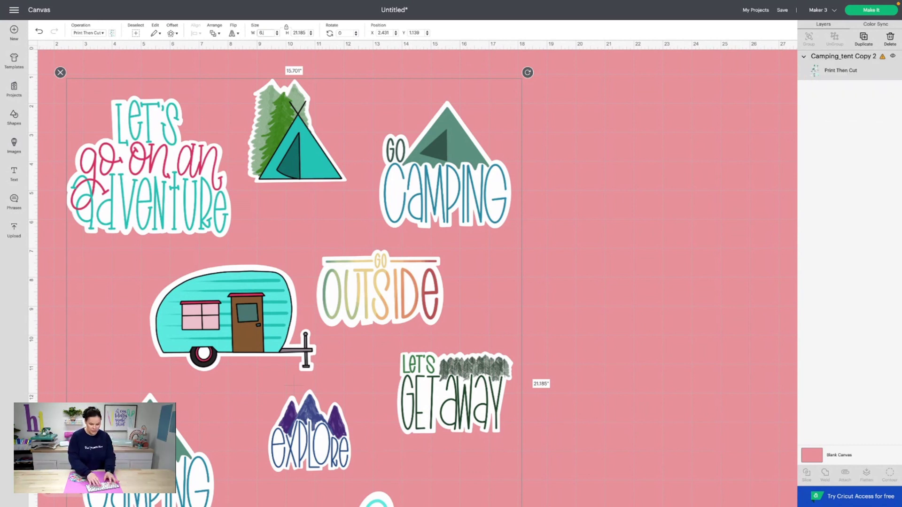
key("Return")
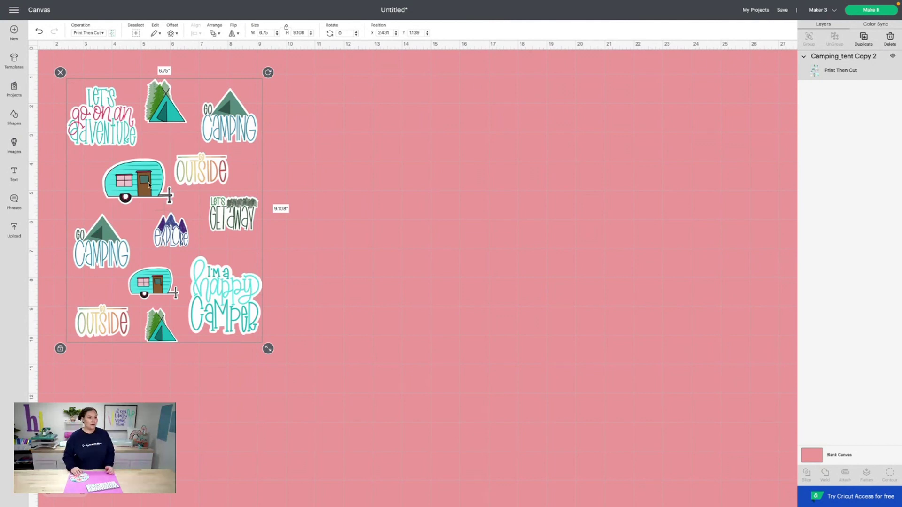
Move the resized sticker sheet to about X 7.042, Y 1.639 and send the project to mat preparation
left_click_drag(149, 184, 279, 201)
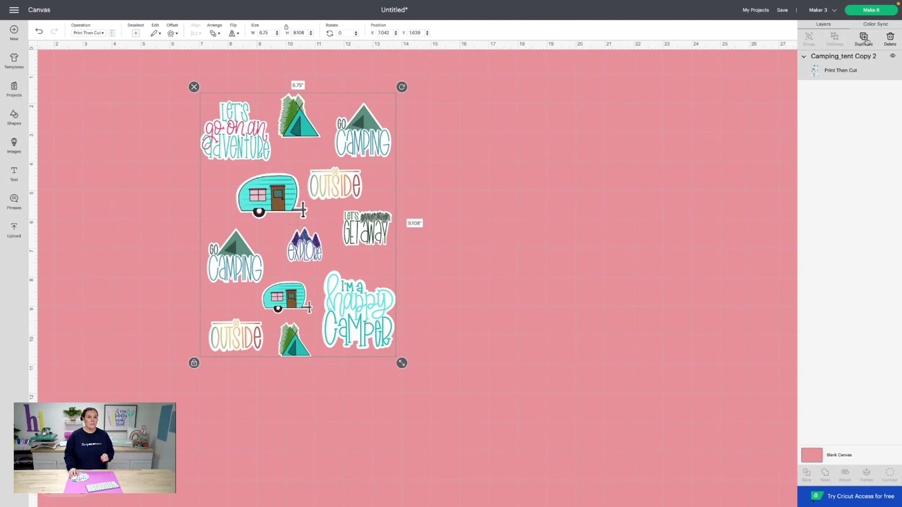
left_click(872, 11)
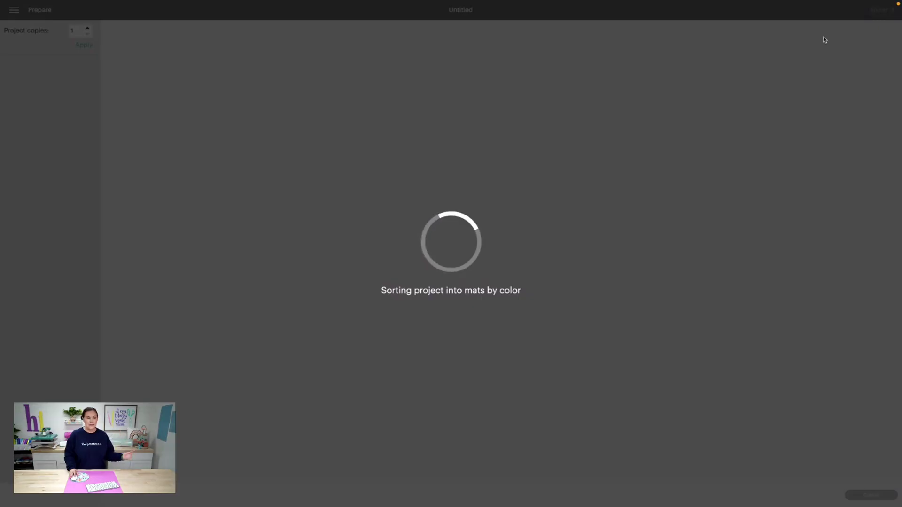